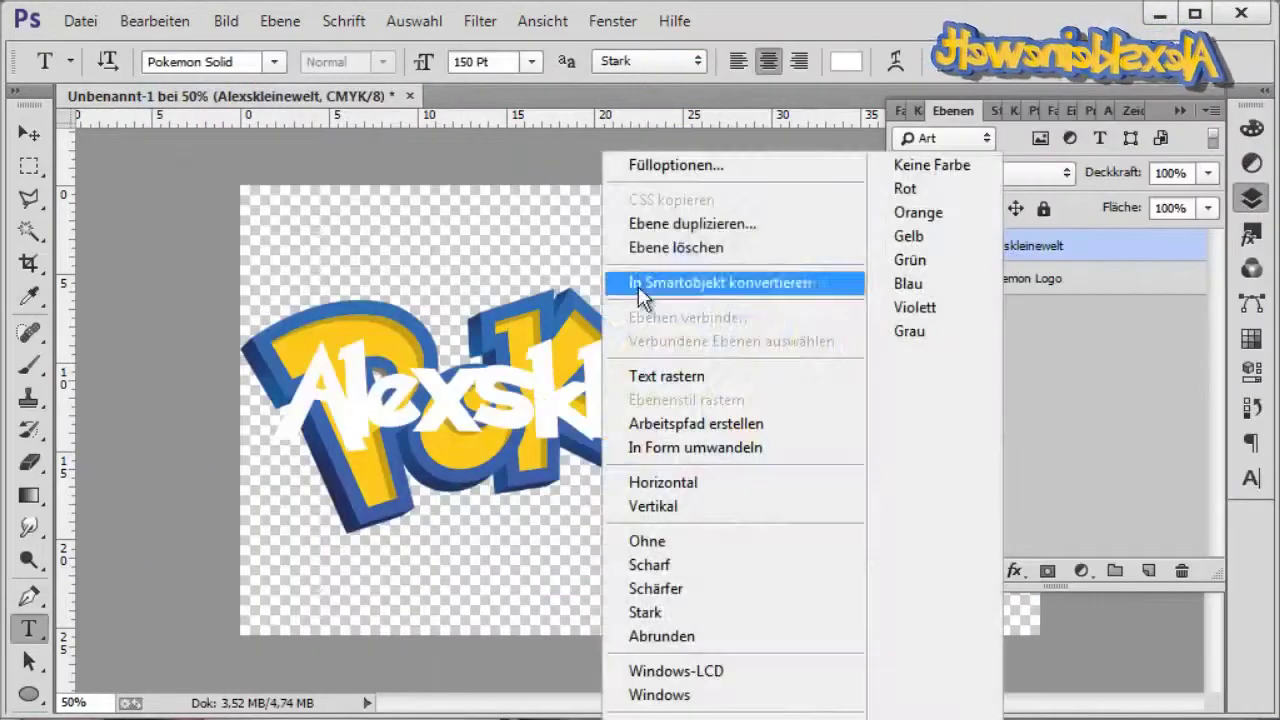
key(Escape)
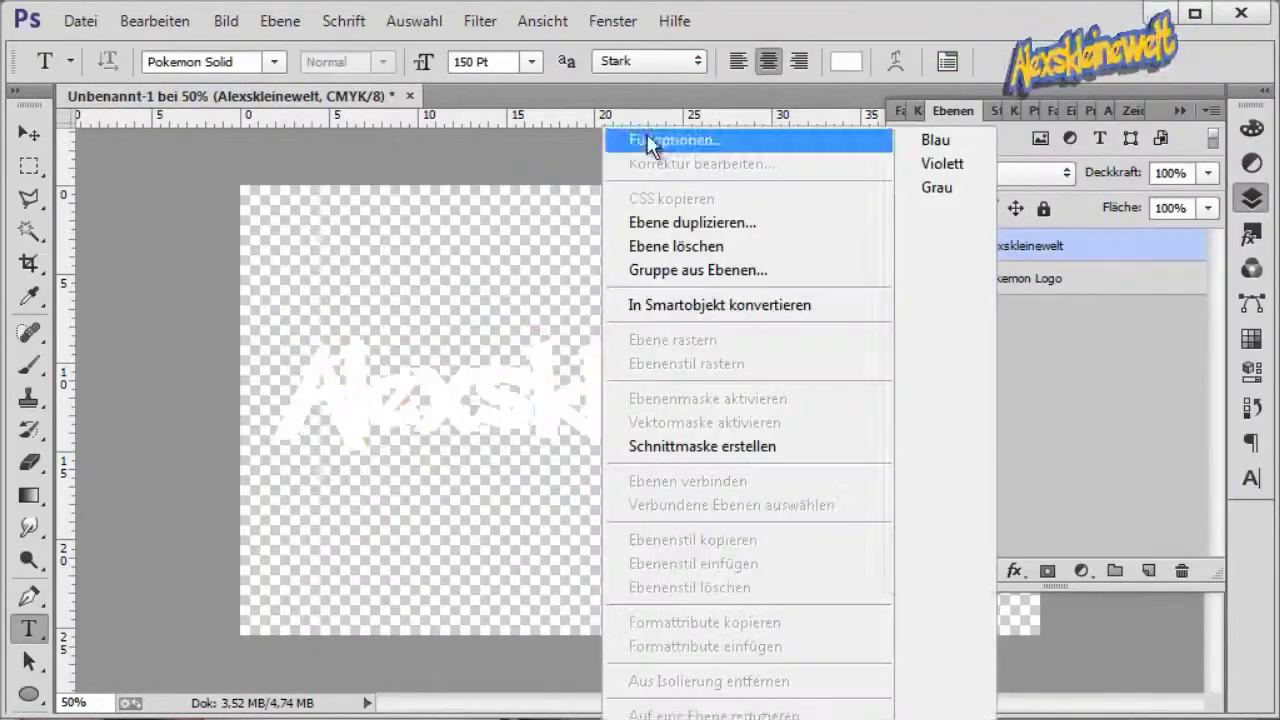
click(651, 137)
drag(703, 490, 495, 103)
click(218, 384)
click(281, 384)
click(740, 170)
click(1091, 328)
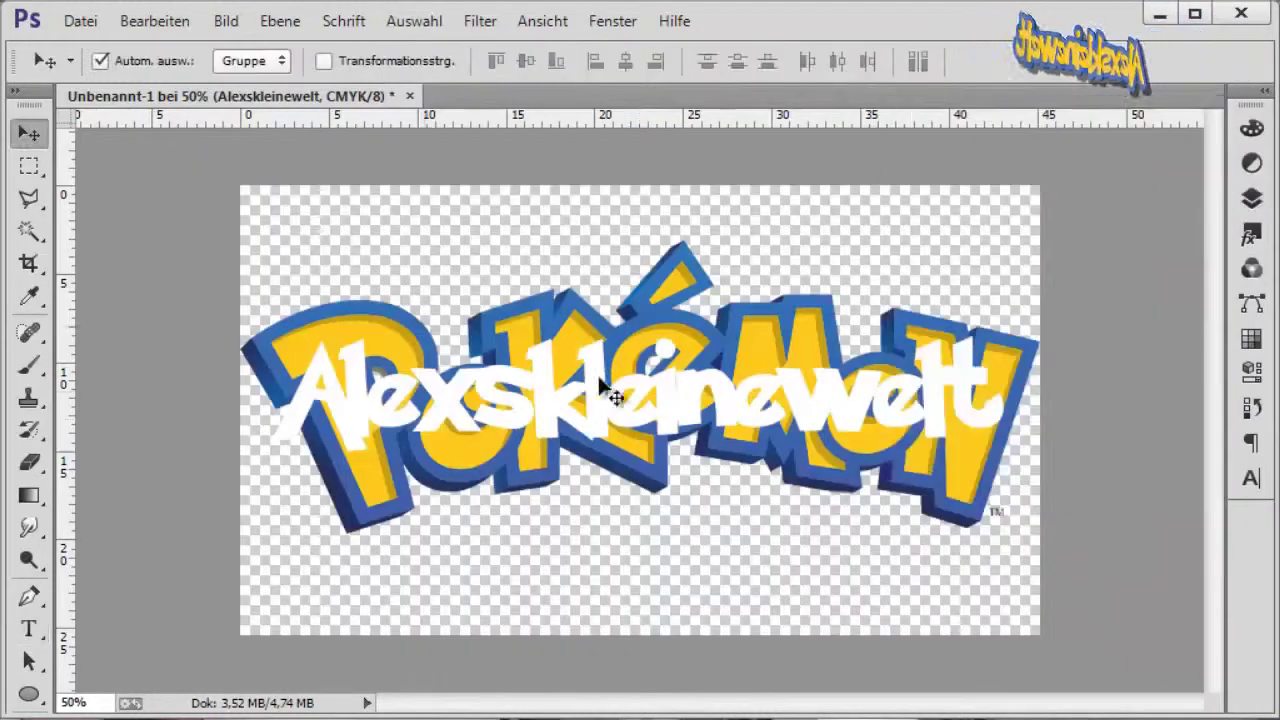
Move the white Alexskleinewelt lettering to the upper part of the canvas and the Pokémon logo down below it
drag(636, 380, 624, 242)
click(1252, 198)
click(1115, 278)
click(1252, 198)
drag(697, 385, 697, 458)
Add a colour overlay to the Alexskleinewelt layer, using the yellow of the Pokémon logo
click(1252, 198)
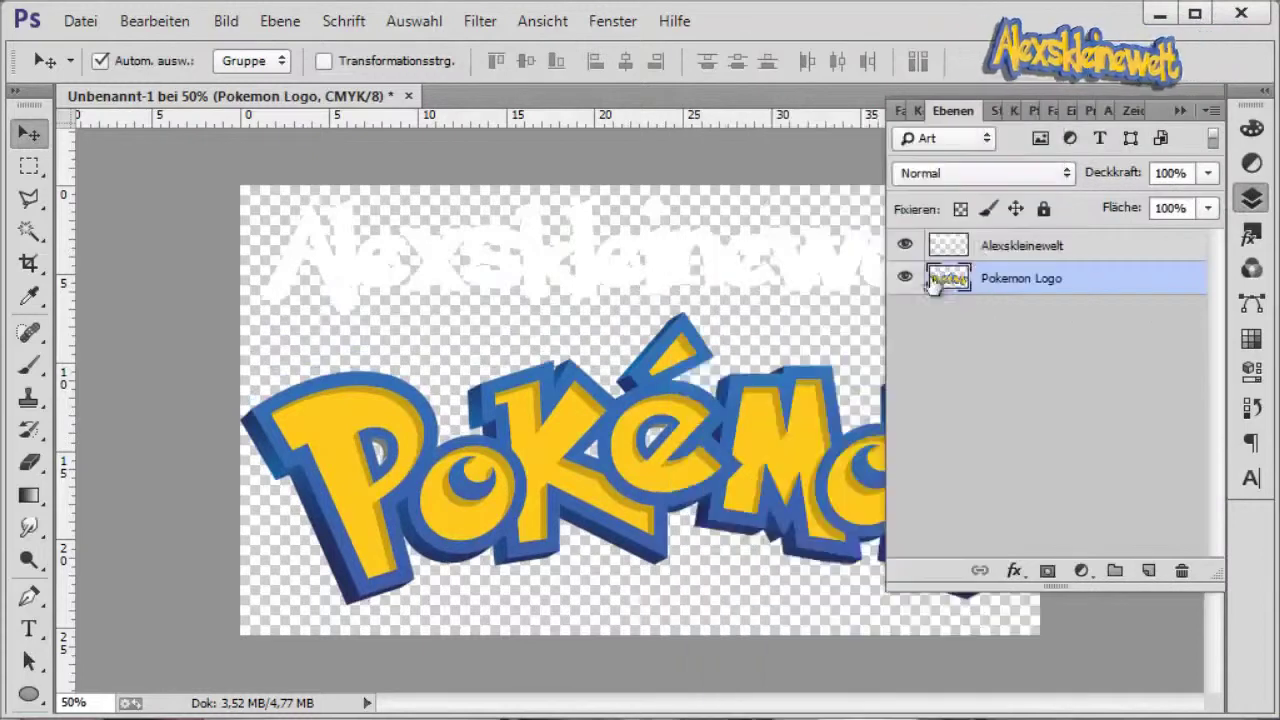
right_click(1010, 245)
click(593, 145)
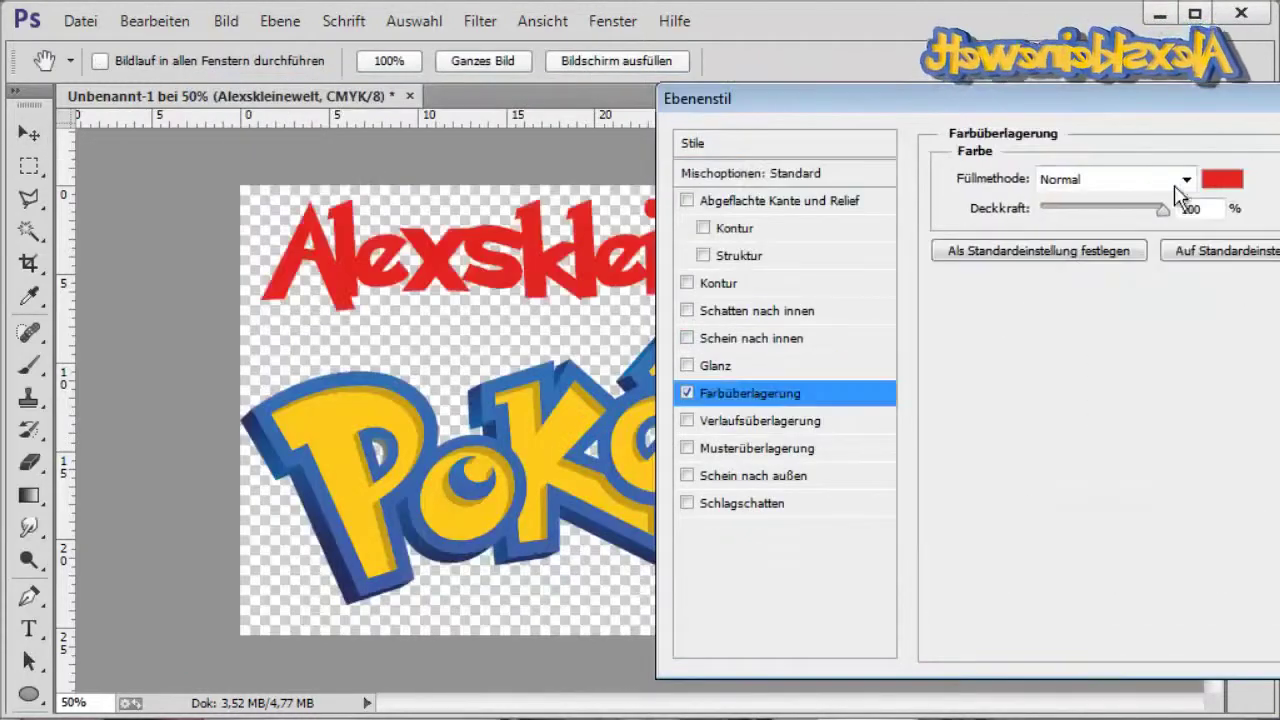
click(1220, 177)
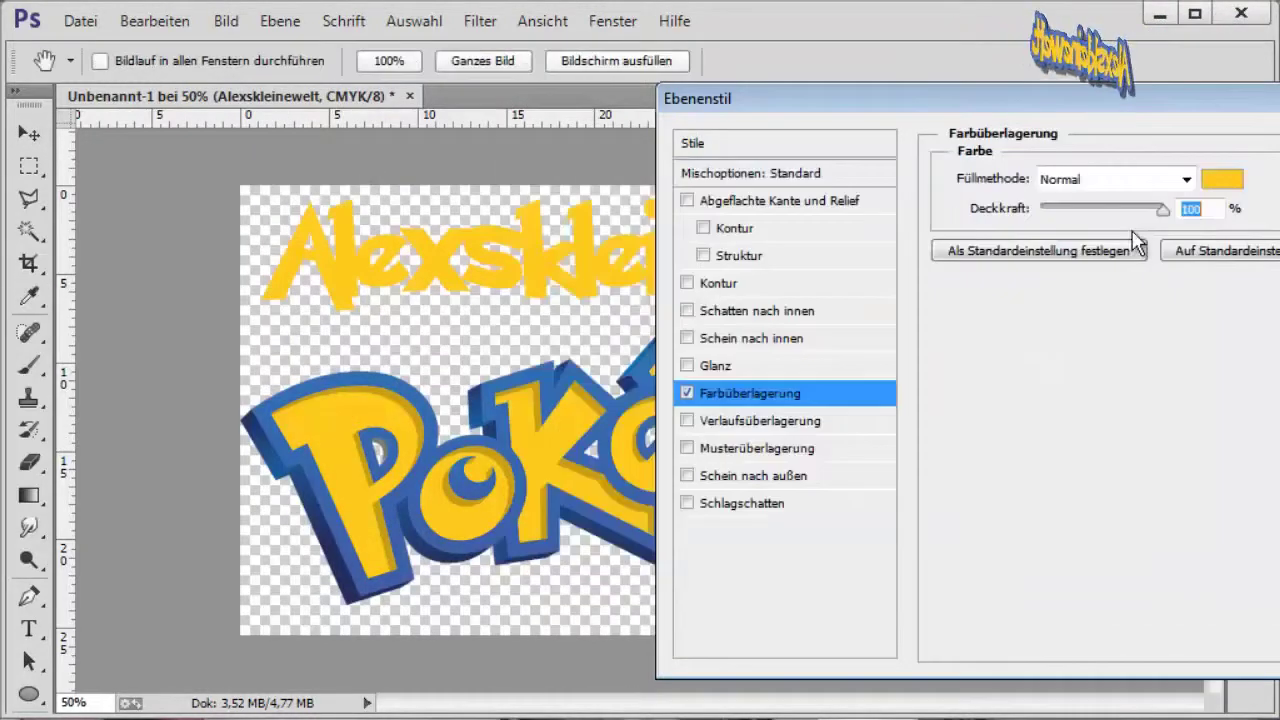
Add a 20 px outside stroke to the Alexskleinewelt lettering in the blue sampled from the Pokémon logo
click(790, 285)
click(992, 350)
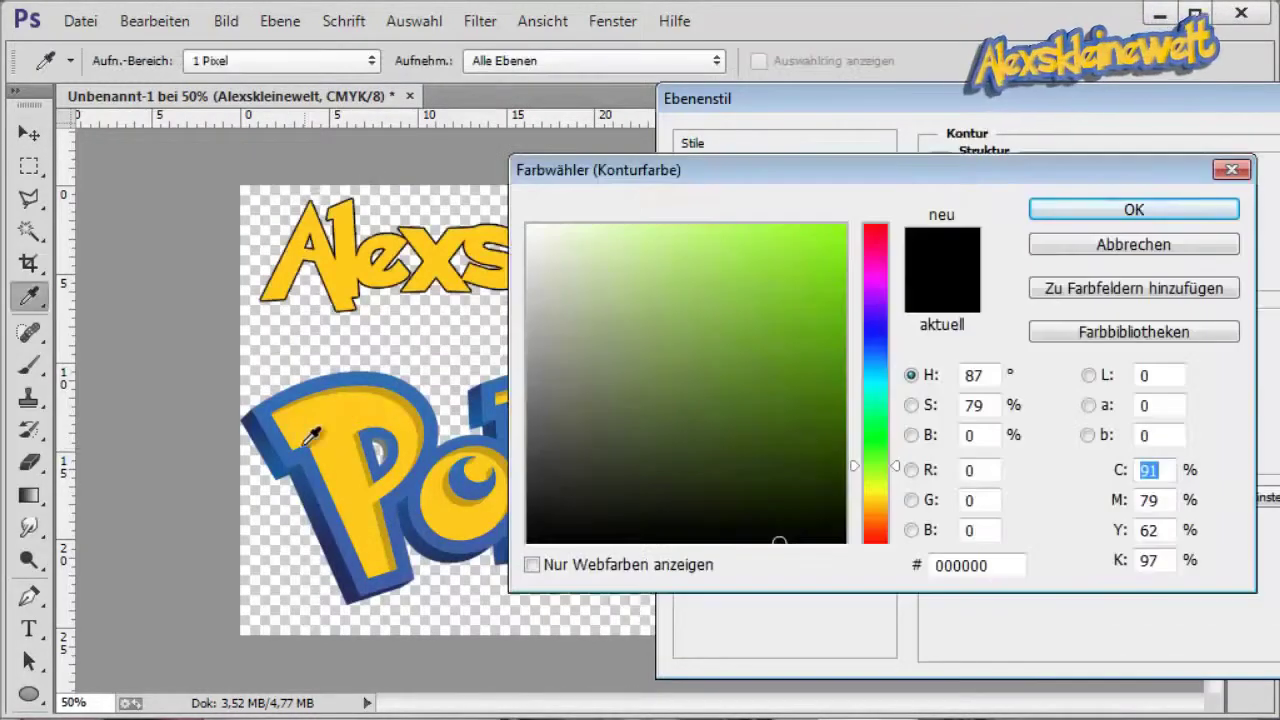
click(313, 455)
click(1136, 209)
text(10)
key(BackSpace)
key(BackSpace)
text(20)
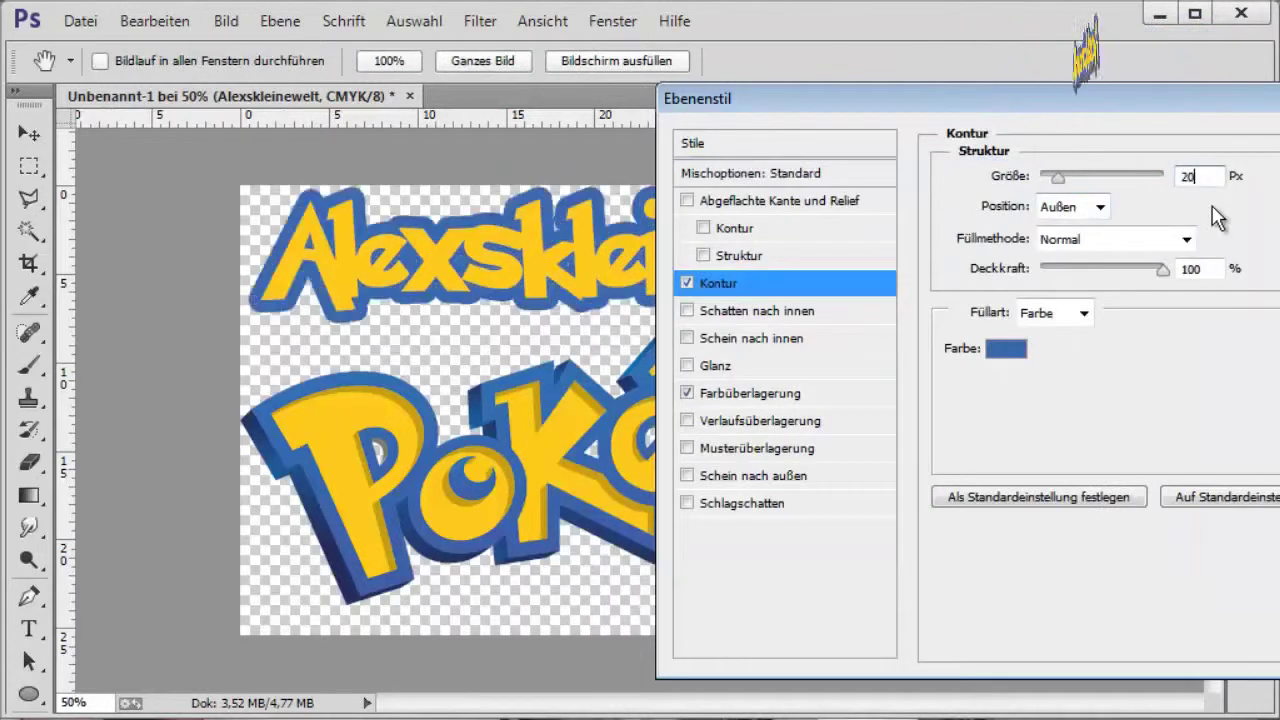
drag(1031, 104, 1029, 107)
Add an inner shadow in the logo's dark yellow to the lettering, with an angle of 10° and a distance of 11 px
click(699, 314)
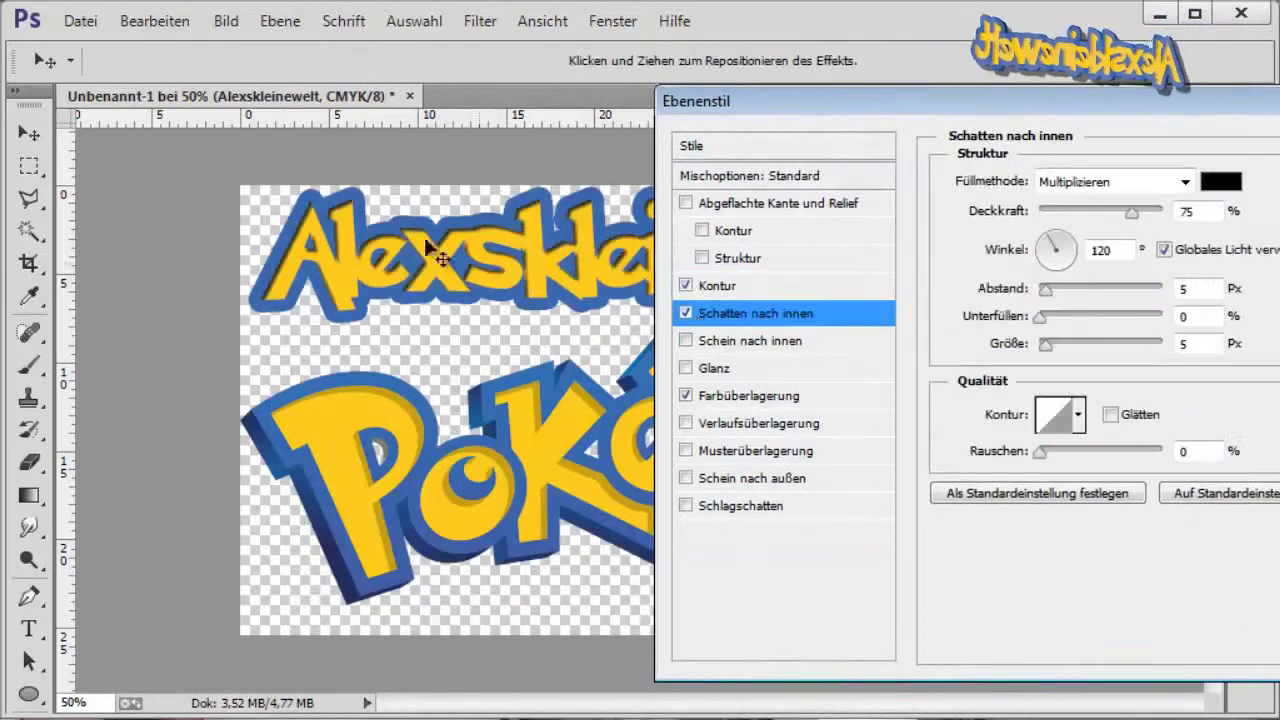
drag(536, 280, 531, 282)
click(1222, 182)
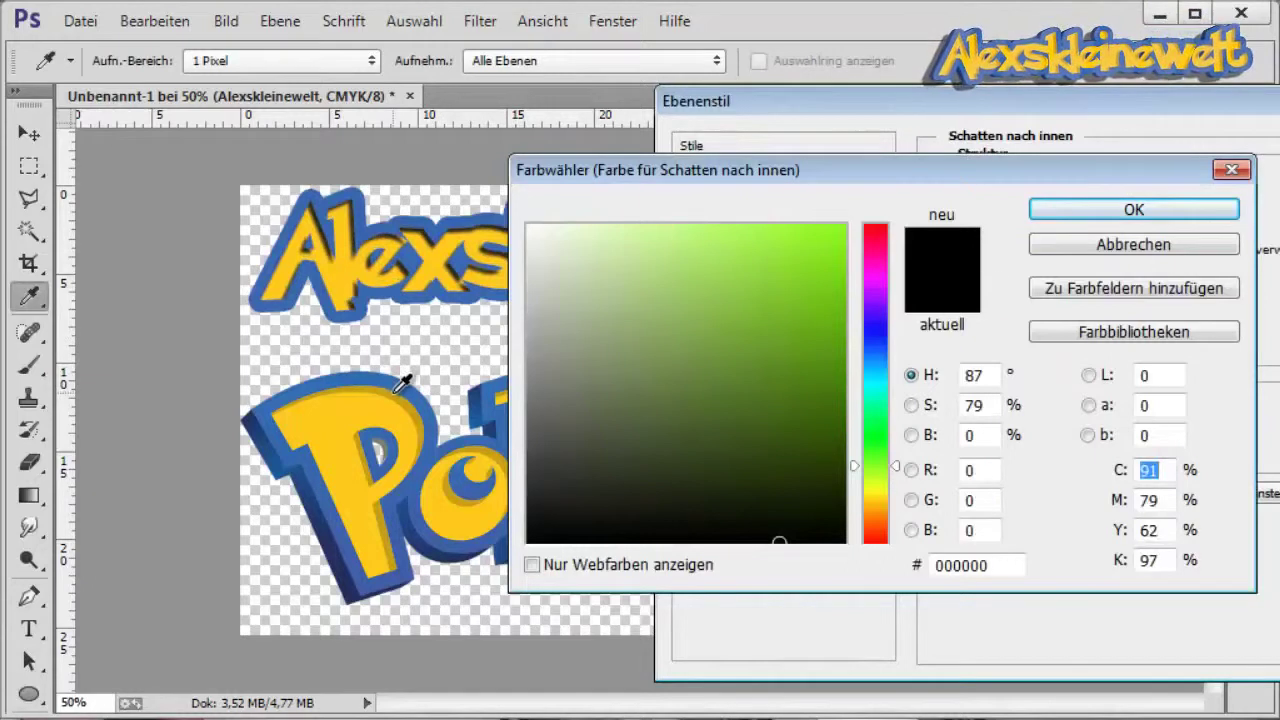
click(397, 391)
key(Return)
drag(325, 268, 330, 256)
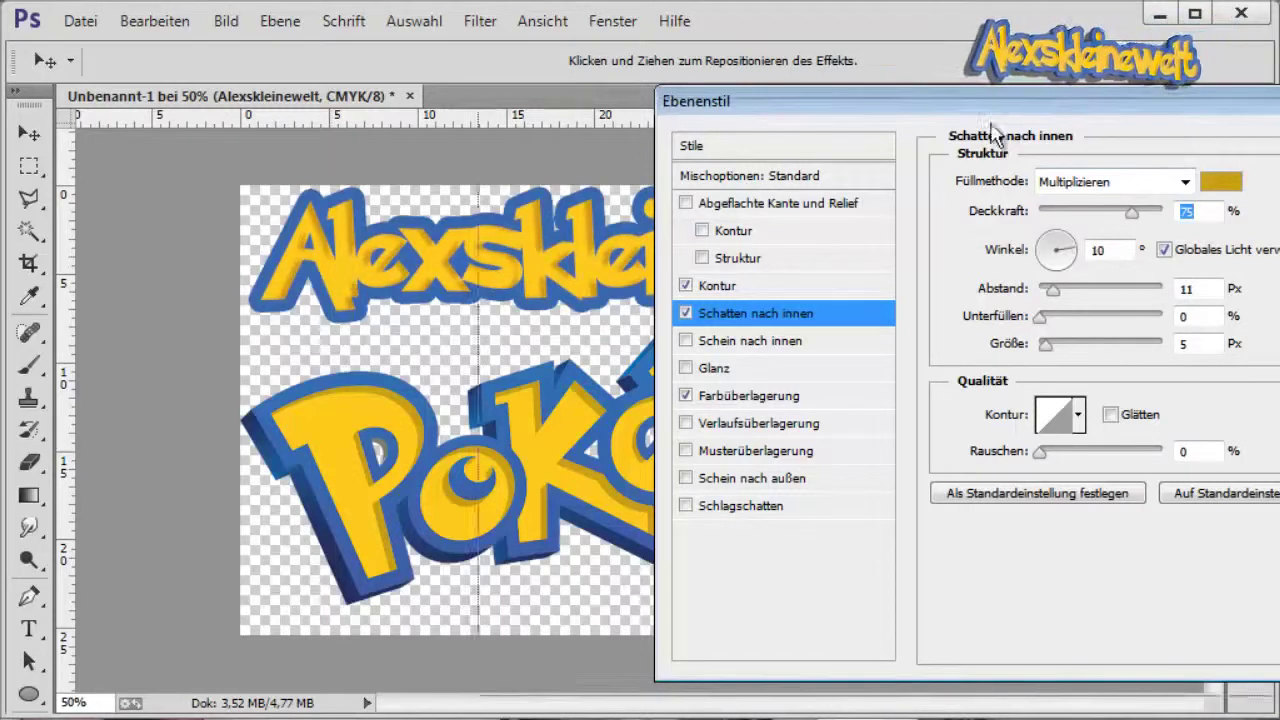
drag(1036, 103, 654, 98)
click(1110, 141)
Move the styled lettering down toward the middle of the canvas and hide the Pokemon Logo layer
click(1251, 197)
right_click(1062, 255)
click(1197, 250)
click(1180, 111)
drag(662, 254, 677, 370)
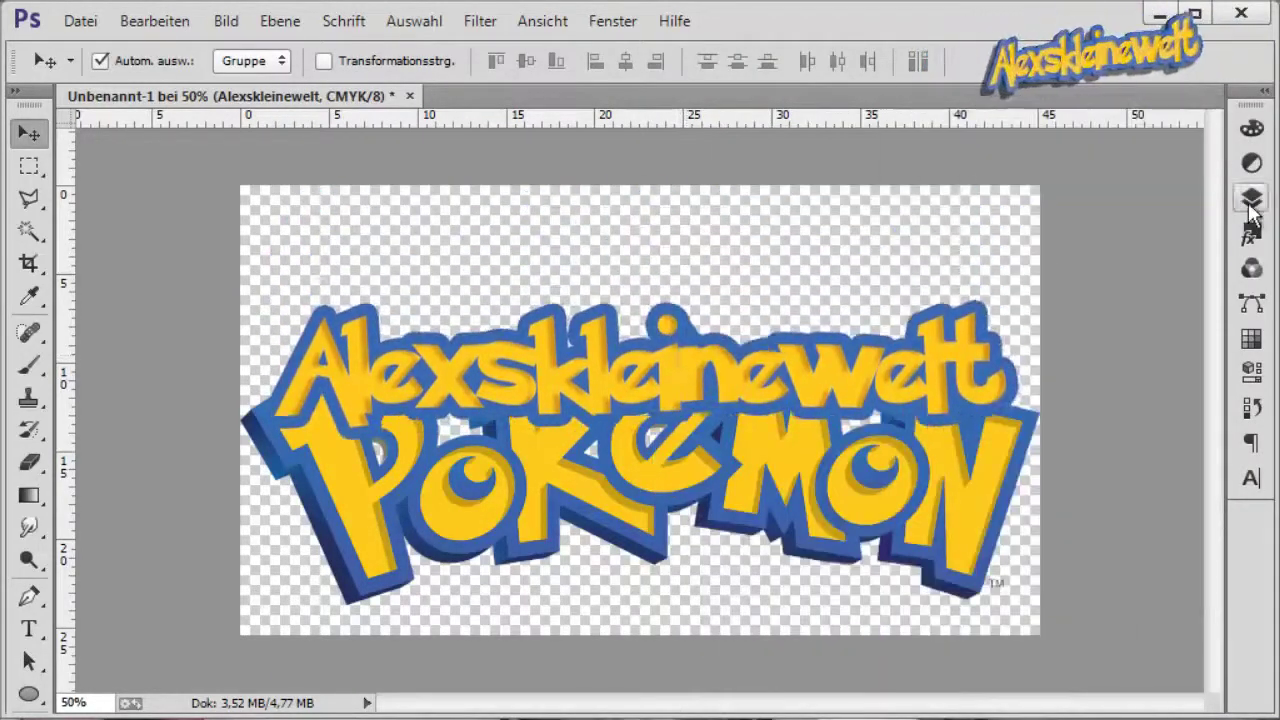
click(1251, 198)
click(905, 373)
click(1186, 116)
key(o)
click(150, 25)
click(240, 62)
click(156, 28)
click(240, 62)
click(158, 25)
click(241, 43)
Set up the Eraser with a 4 px brush for working on the inside of the first letter e
scroll(37, 500, down, 1)
scroll(180, 545, up, 1)
scroll(334, 460, up, 20)
scroll(186, 343, up, 5)
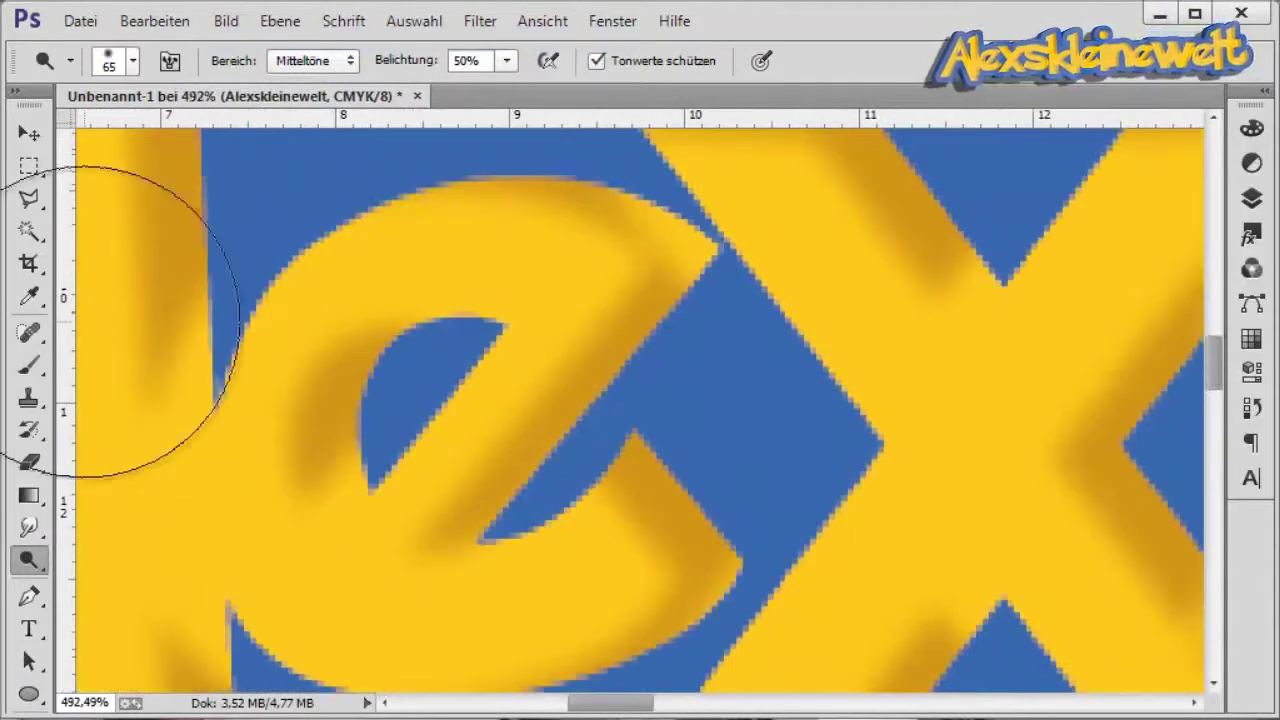
key(e)
click(132, 61)
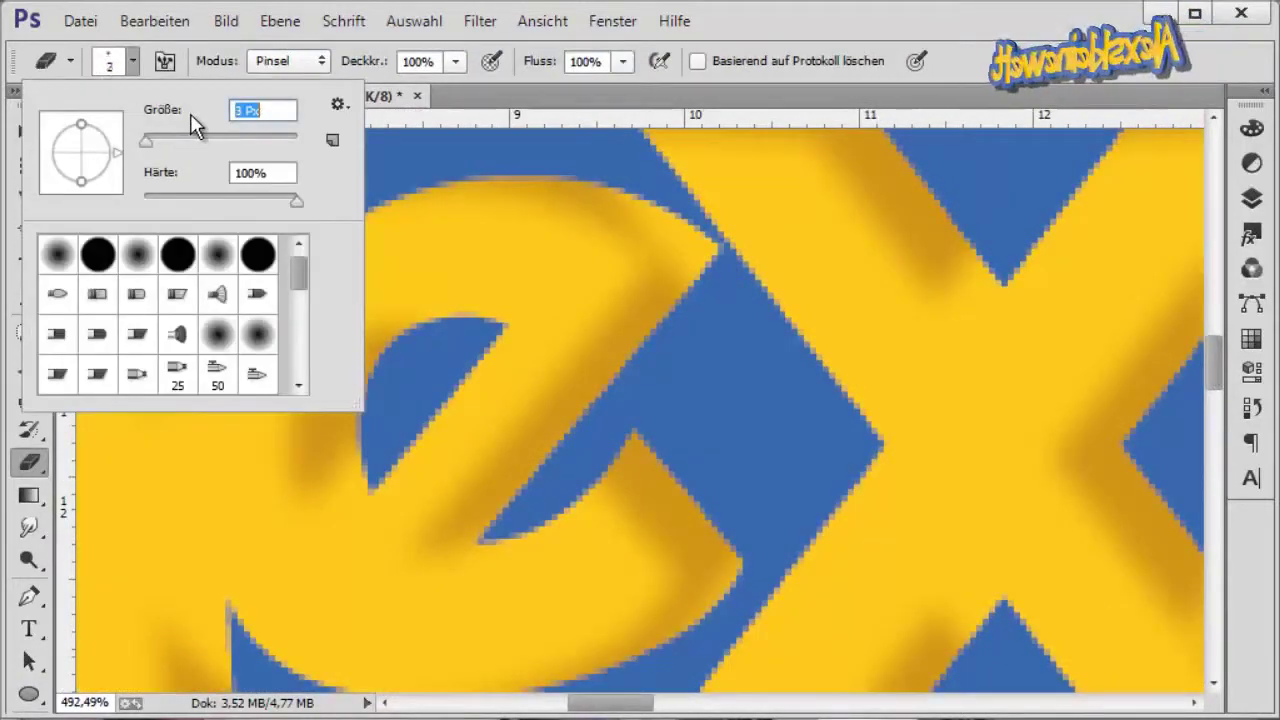
text(4)
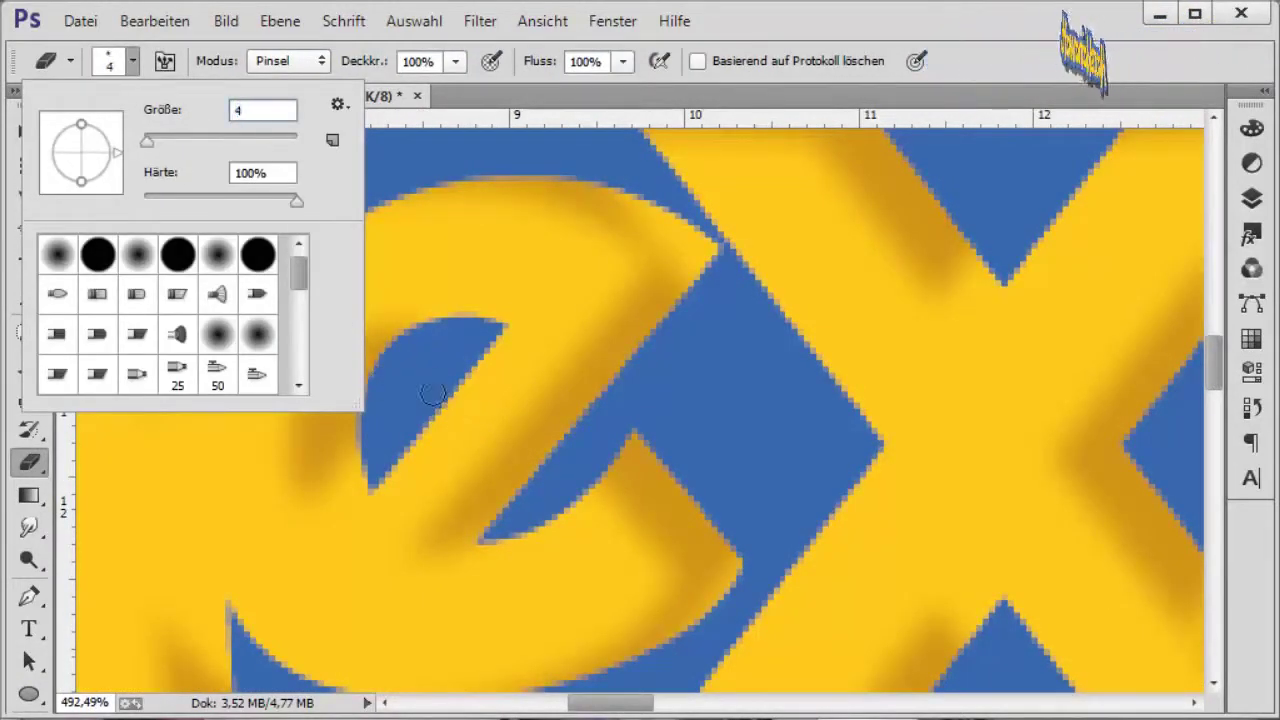
key(Return)
Rasterize the layer style of the Alexskleinewelt layer
click(1252, 198)
click(1200, 247)
right_click(1075, 263)
click(790, 320)
Erase the blue fill inside the first three letters e of the lettering, leaving a thin blue rim
click(403, 375)
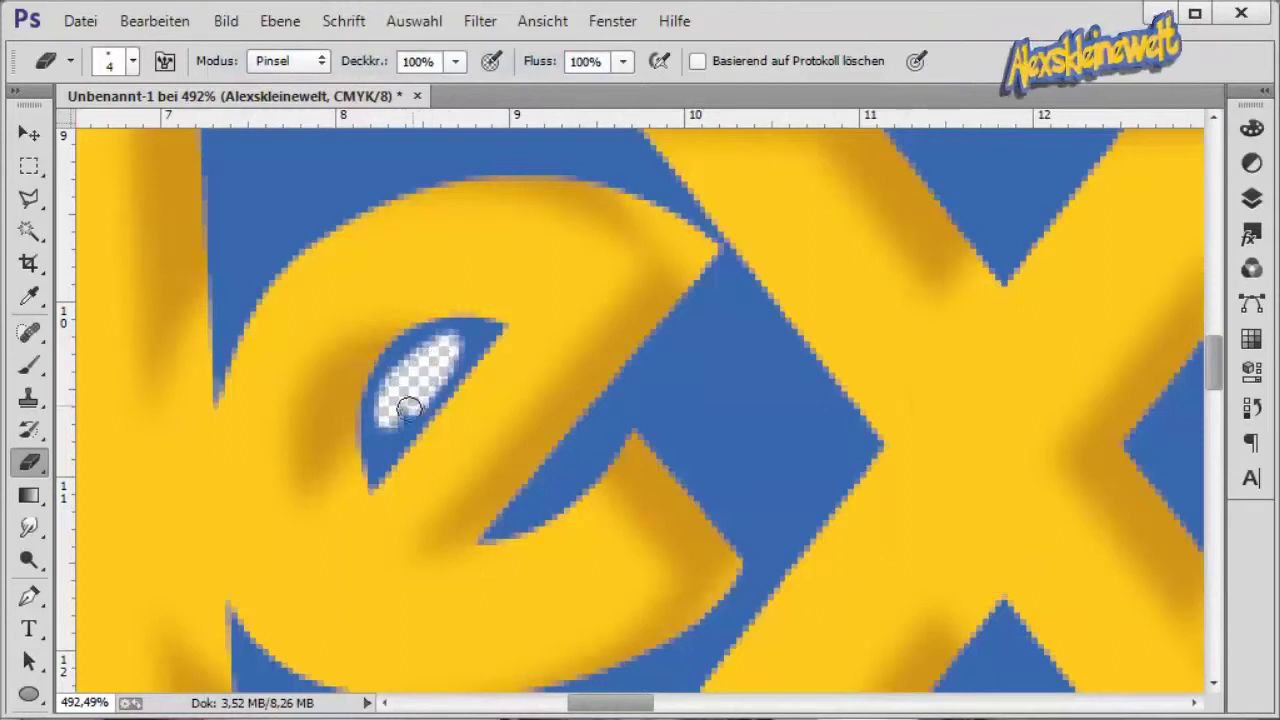
scroll(462, 346, right, 10)
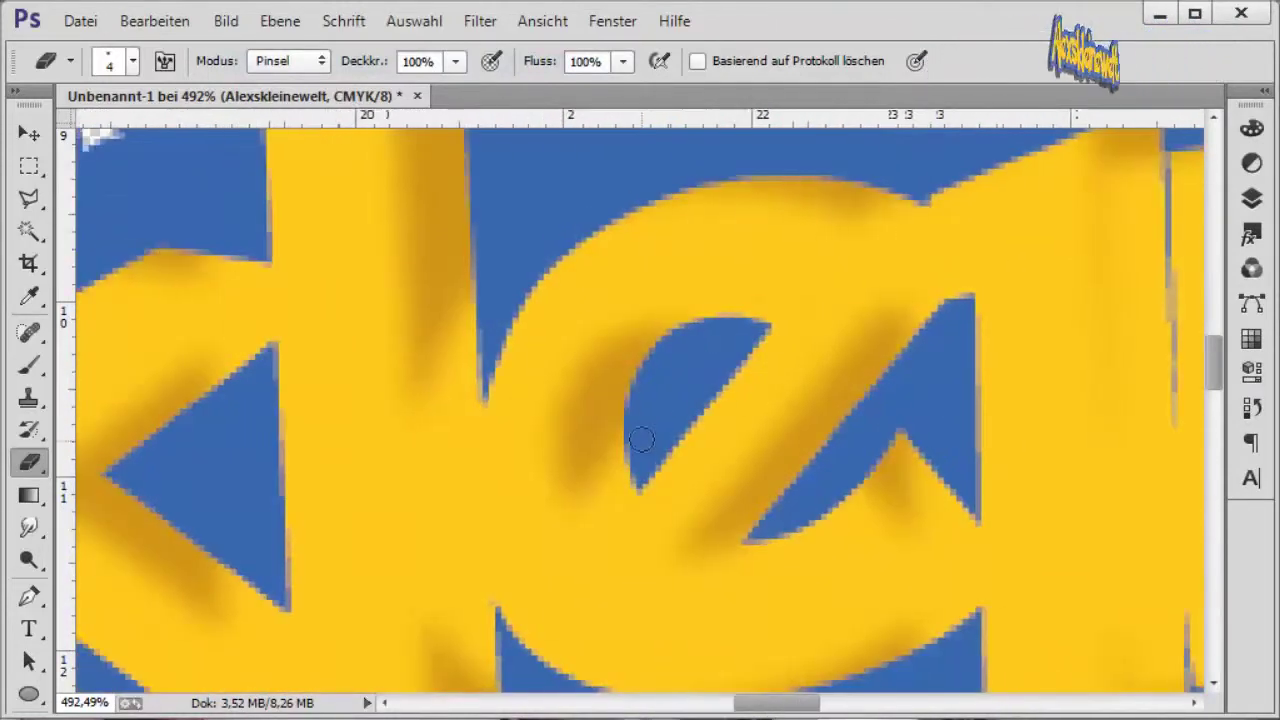
drag(662, 387, 653, 423)
right_click(745, 620)
drag(726, 350, 735, 338)
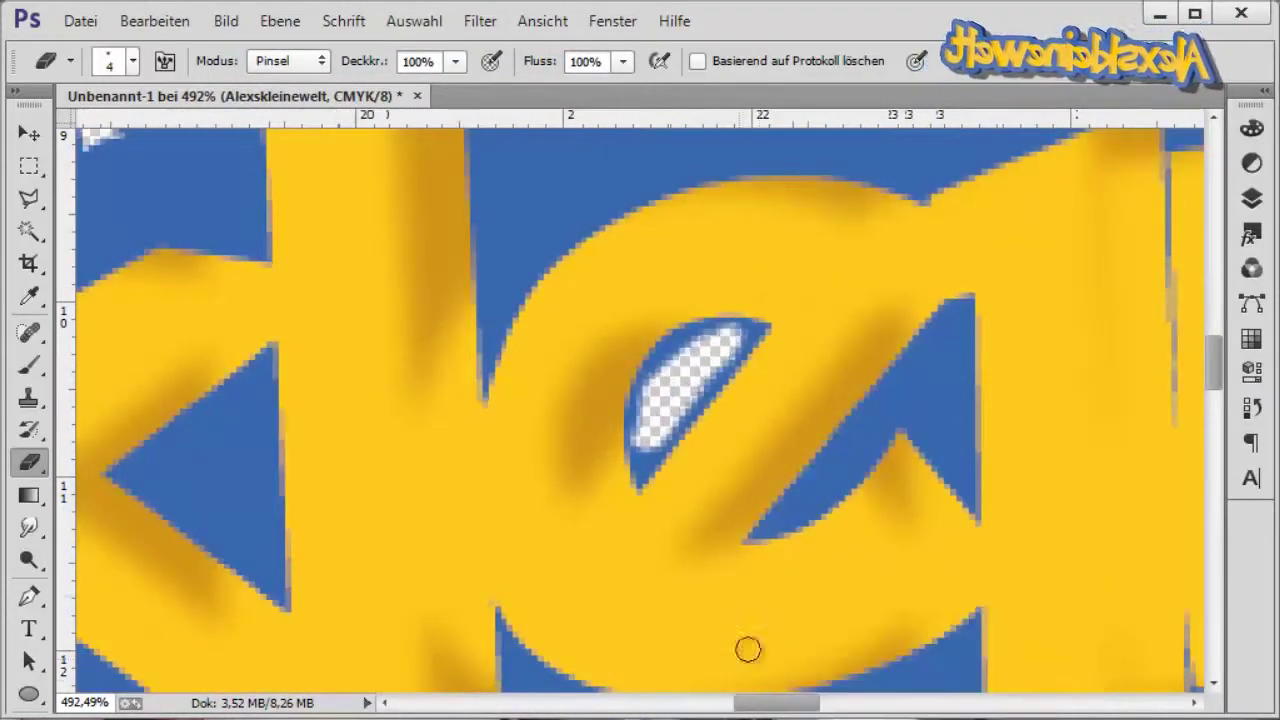
drag(771, 703, 879, 703)
drag(560, 439, 631, 342)
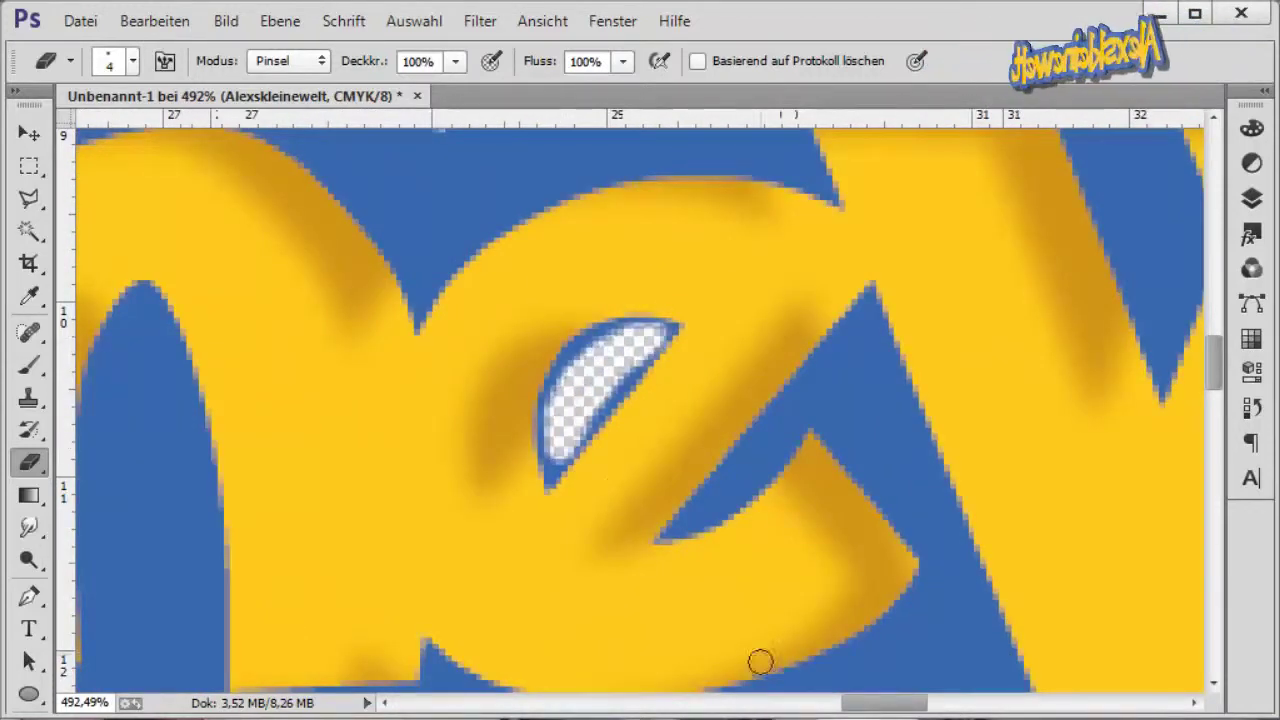
Erase the blue fill inside the last letter e, near the end of the lettering
scroll(695, 490, right, 5)
click(155, 21)
mouse_move(479, 427)
mouse_down()
mouse_move(483, 416)
mouse_move(444, 449)
mouse_move(530, 345)
mouse_move(478, 362)
mouse_move(454, 426)
mouse_move(491, 374)
mouse_up()
click(222, 62)
click(155, 21)
click(245, 66)
mouse_move(1001, 703)
mouse_down()
mouse_move(1013, 699)
mouse_move(592, 670)
mouse_up()
scroll(700, 482, down, 20)
scroll(737, 511, up, 1)
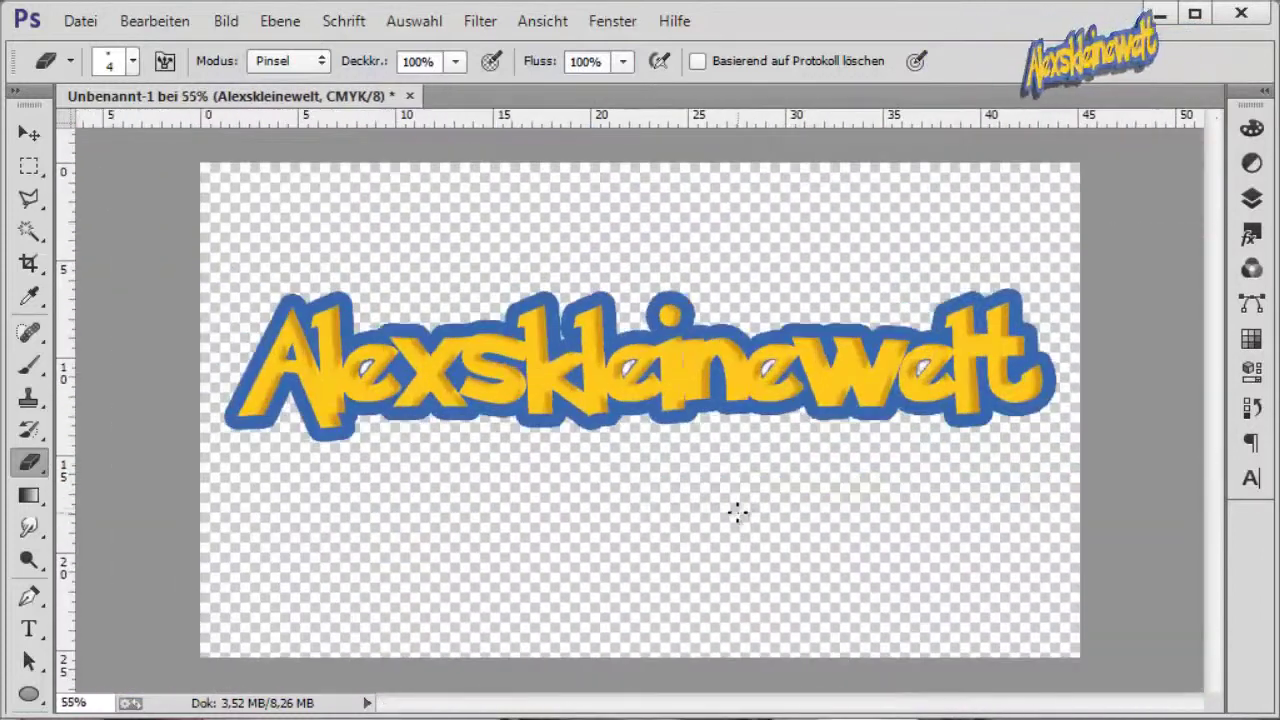
Show the Pokemon Logo layer and move lettering and logo apart, with the lettering above the logo
click(29, 133)
click(1252, 199)
right_click(1103, 247)
click(1135, 365)
click(906, 278)
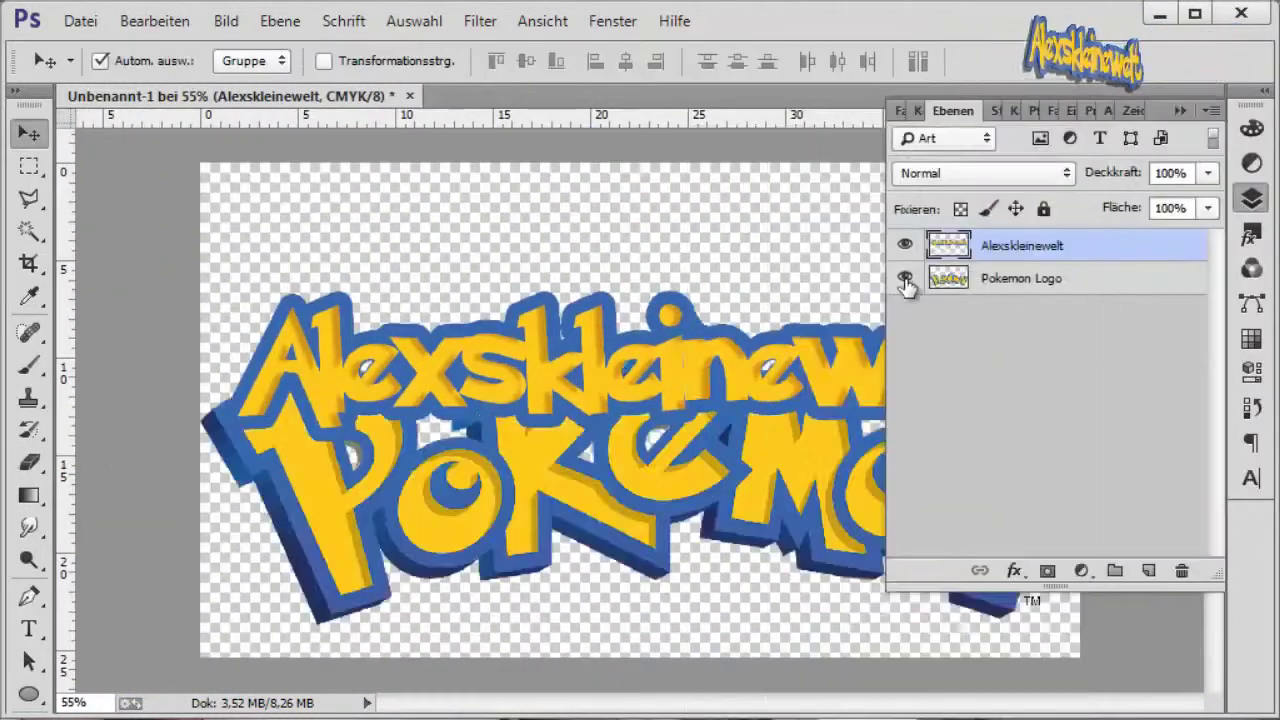
click(906, 278)
right_click(1070, 285)
click(740, 137)
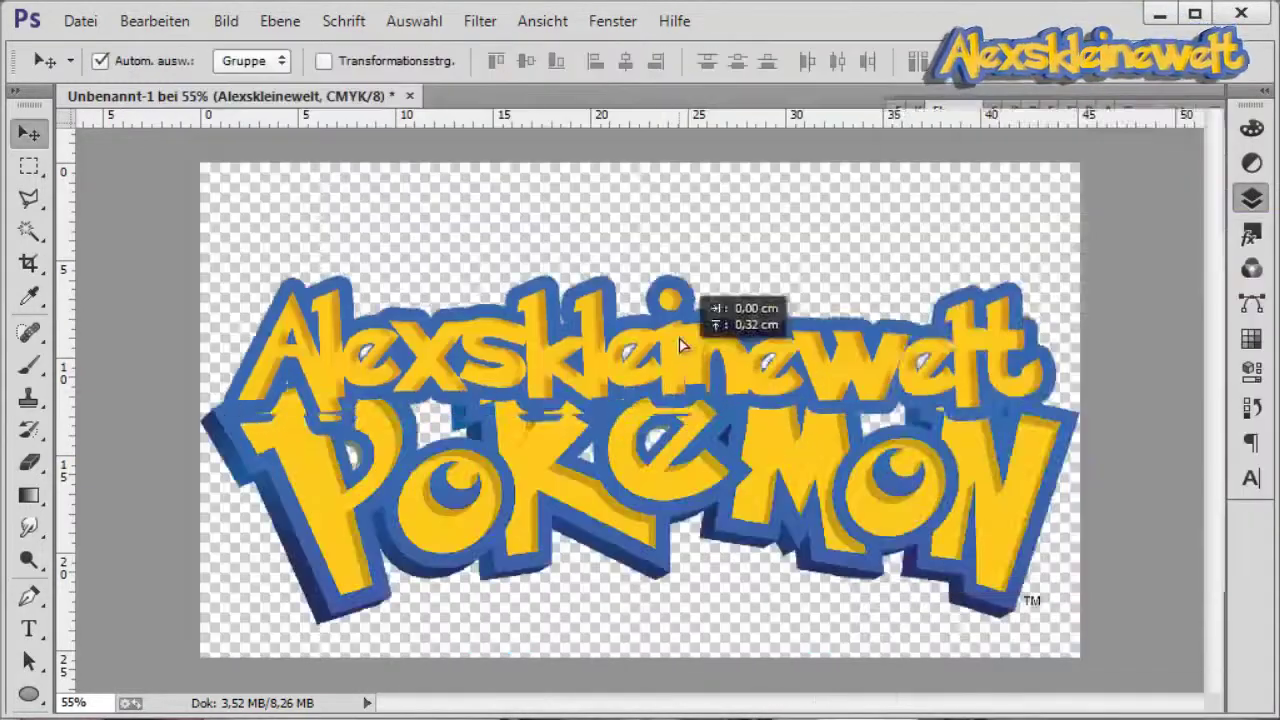
drag(768, 359, 665, 462)
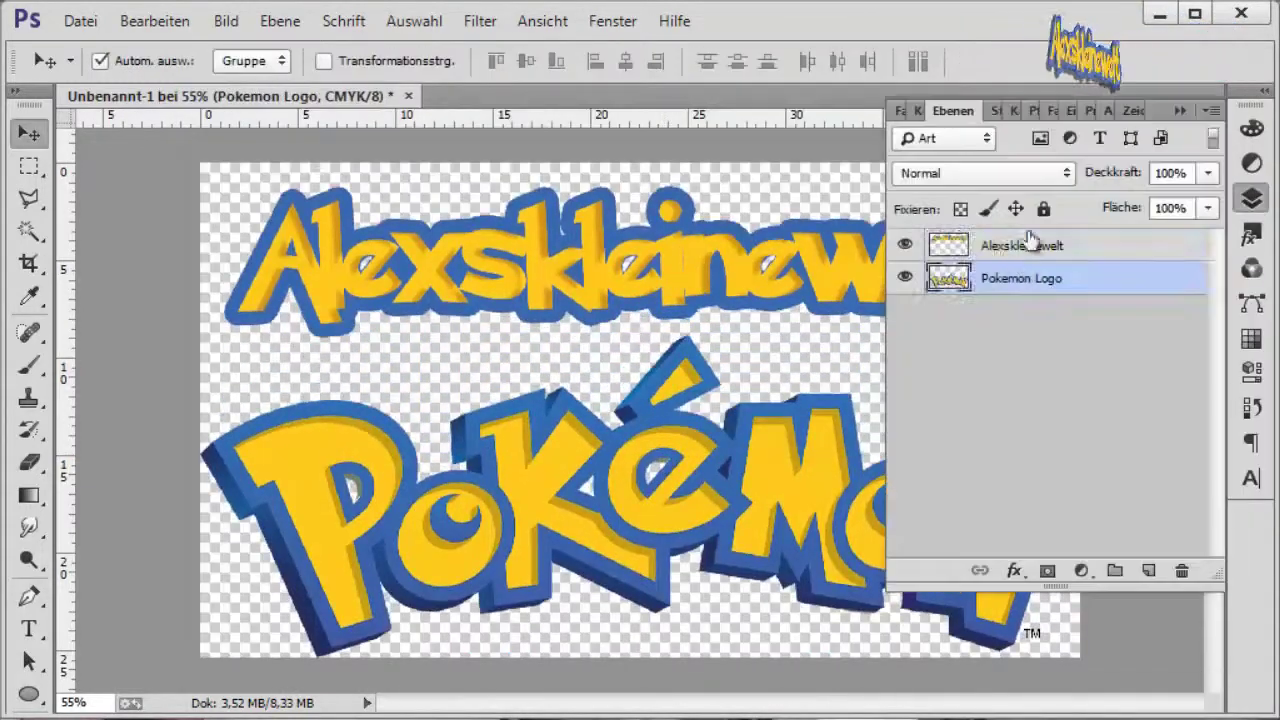
Add a drop shadow to the Alexskleinewelt layer at an angle of 9° in the logo's dark blue, #213363
right_click(1040, 245)
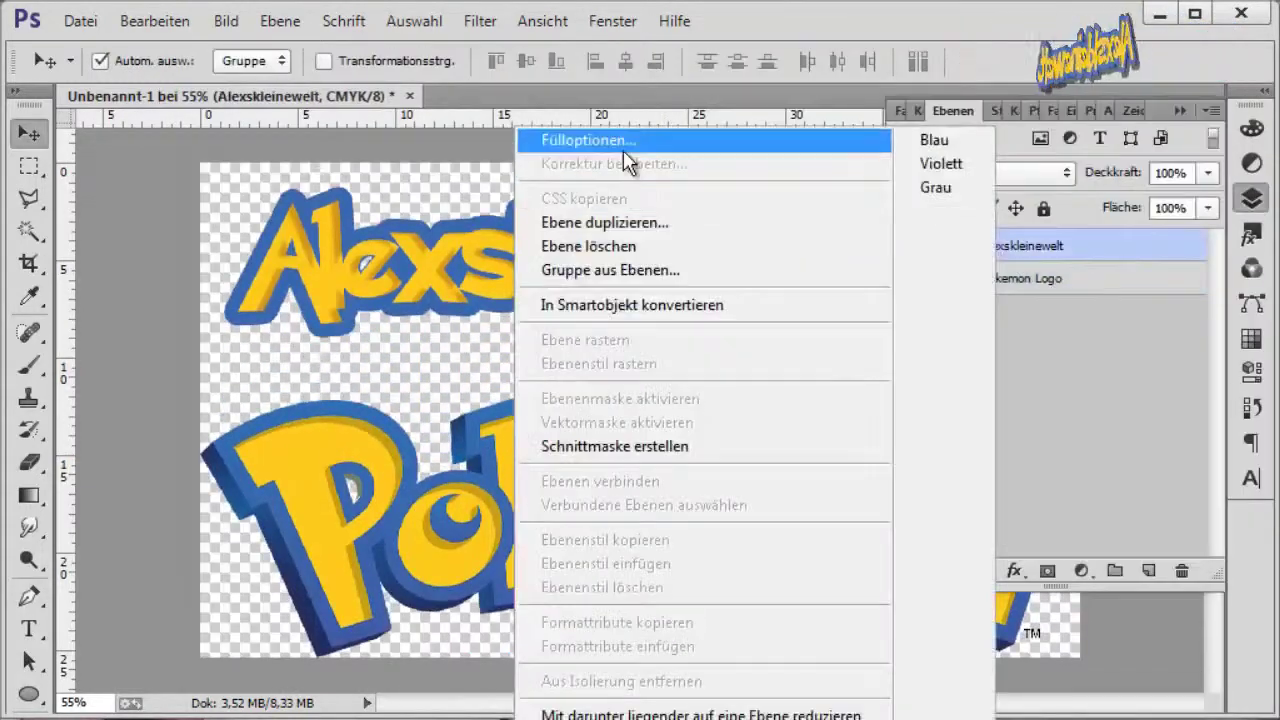
click(623, 150)
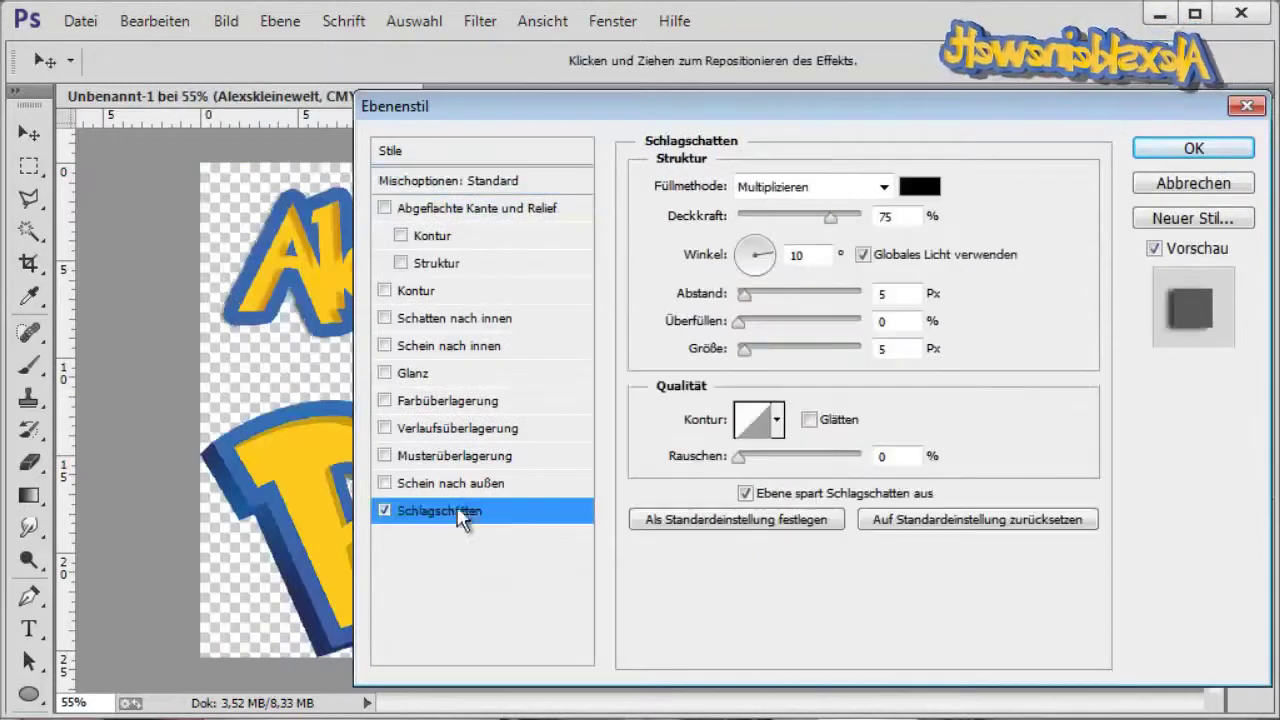
drag(280, 260, 287, 272)
click(918, 187)
click(299, 571)
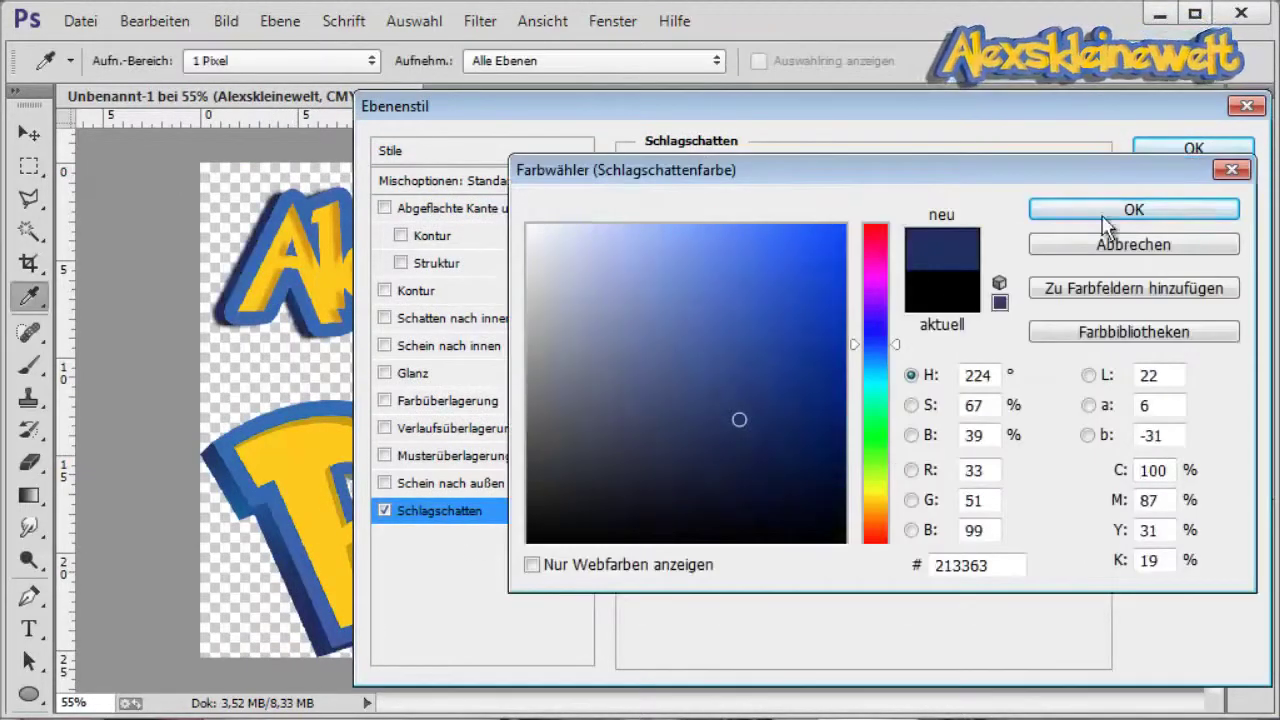
click(1108, 213)
Set the drop shadow to 100% opacity, 15 px distance, 100% spread and 0 px size, and apply it
drag(761, 296, 763, 297)
drag(738, 323, 943, 326)
drag(744, 349, 739, 350)
drag(764, 297, 753, 297)
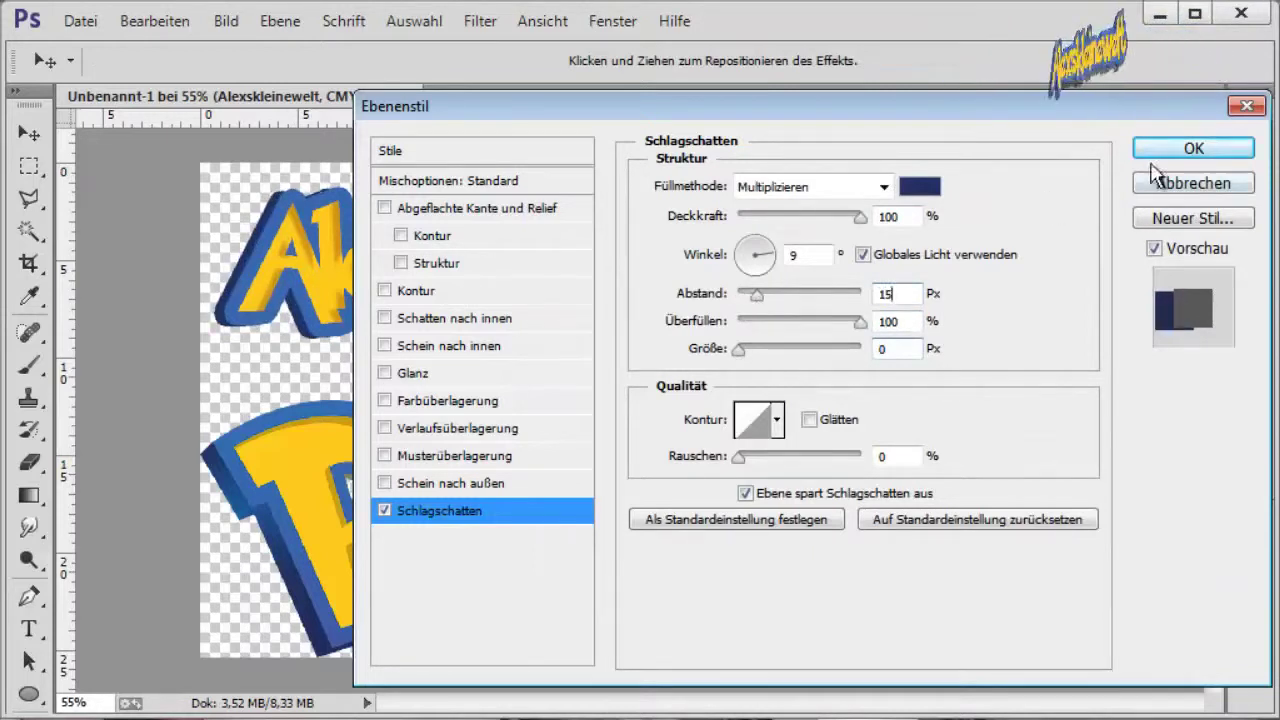
click(1192, 150)
Rasterize the drop shadow into the Alexskleinewelt layer
click(1252, 198)
right_click(1030, 244)
click(740, 363)
double_click(1112, 253)
click(384, 345)
drag(838, 107, 1068, 91)
drag(1060, 201, 1080, 198)
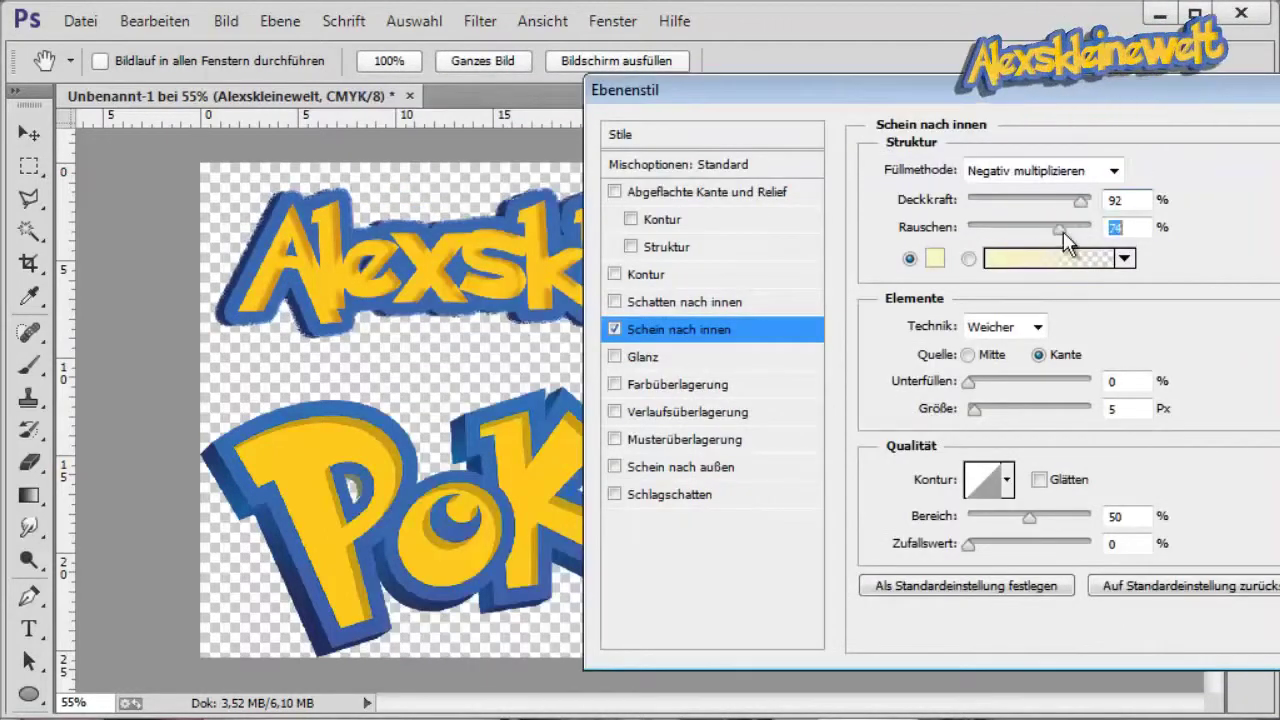
drag(970, 382, 1088, 390)
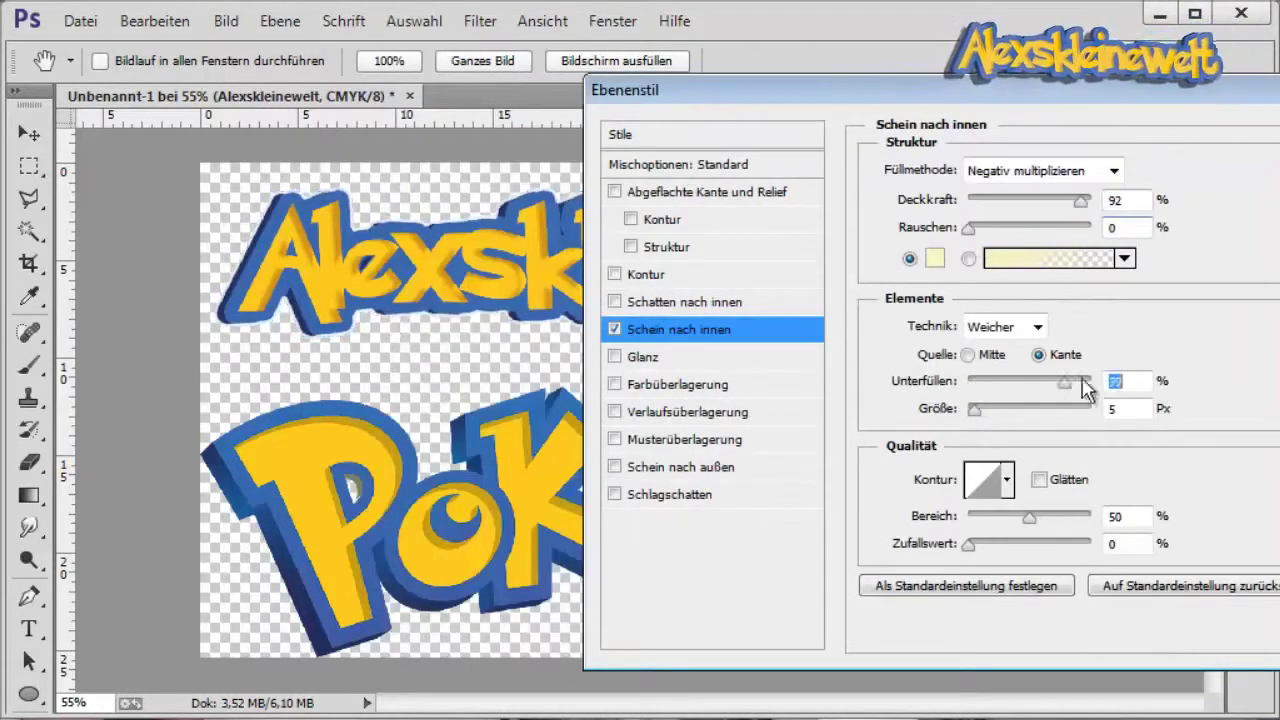
click(614, 329)
click(614, 467)
drag(1087, 372, 968, 364)
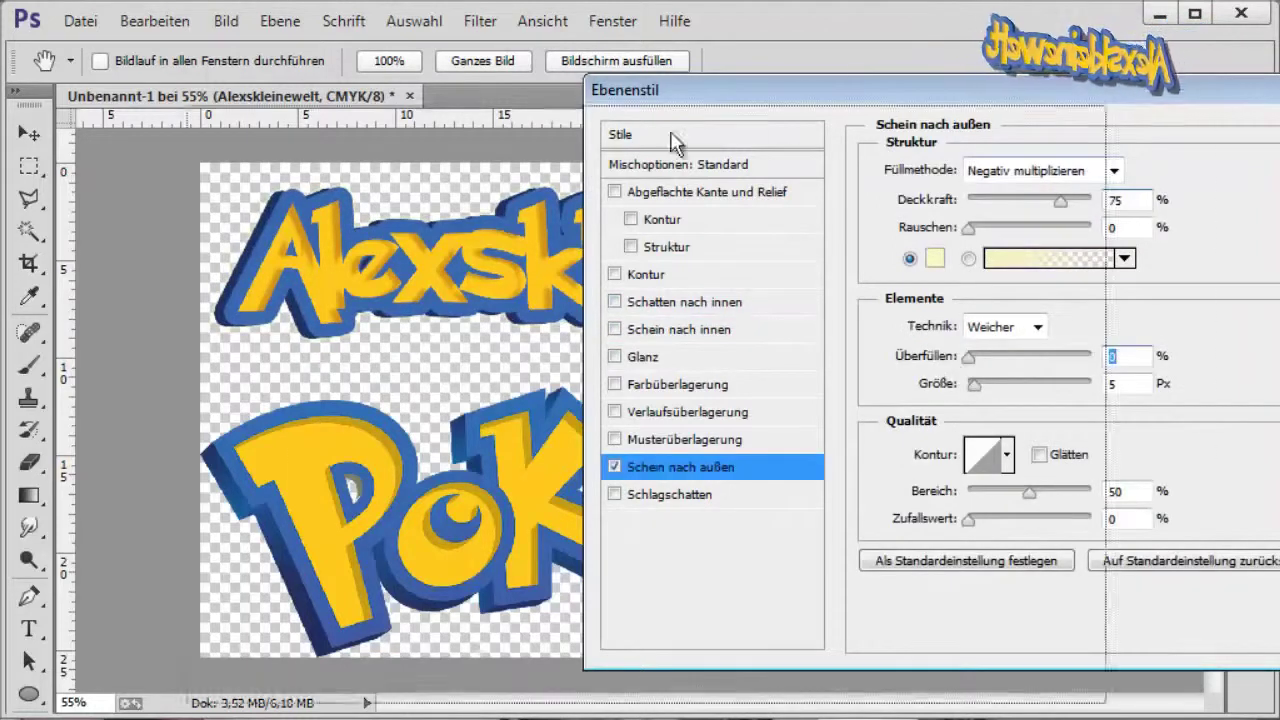
drag(671, 91, 154, 121)
click(965, 200)
Add a new empty layer above the lettering and hide the Pokemon Logo layer
click(1149, 570)
click(972, 313)
click(905, 310)
Try to select the lettering on the Alexskleinewelt layer piece by piece with the Magic Wand
click(964, 275)
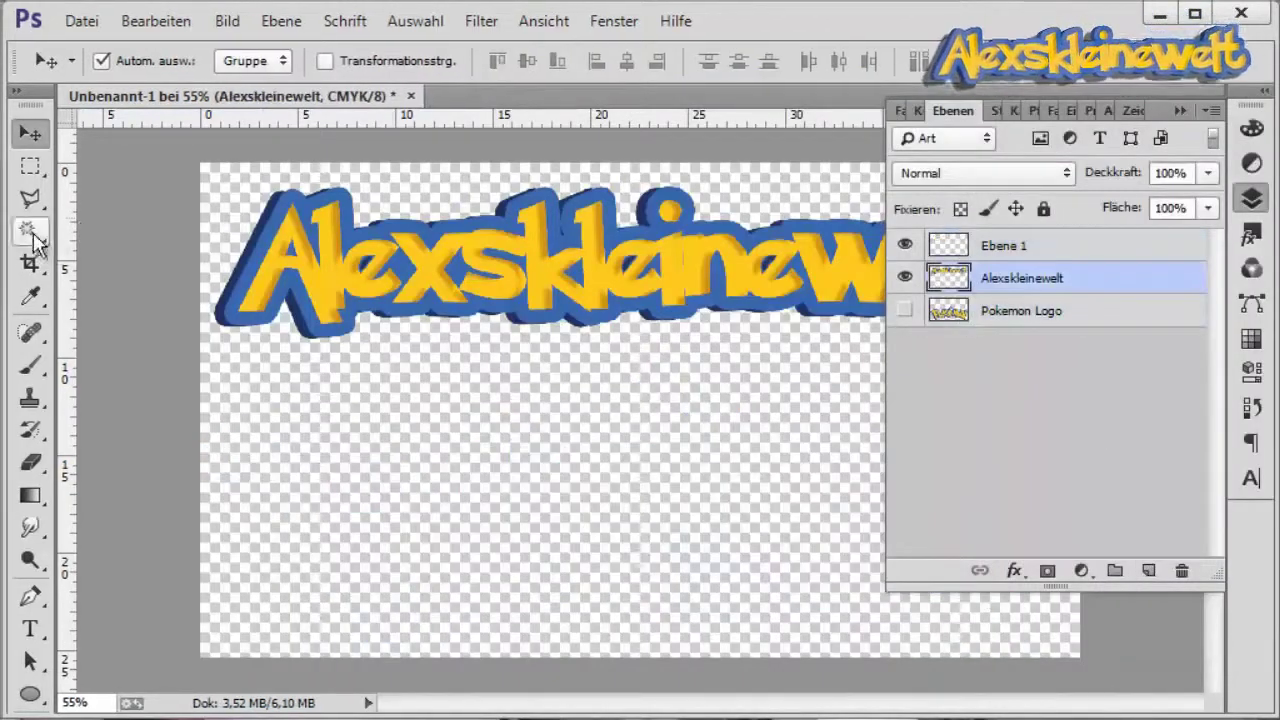
click(30, 231)
click(290, 262)
click(328, 272)
click(372, 262)
click(428, 278)
click(540, 270)
click(850, 275)
click(1020, 256)
click(106, 61)
click(385, 270)
click(233, 324)
click(226, 316)
click(136, 61)
click(262, 246)
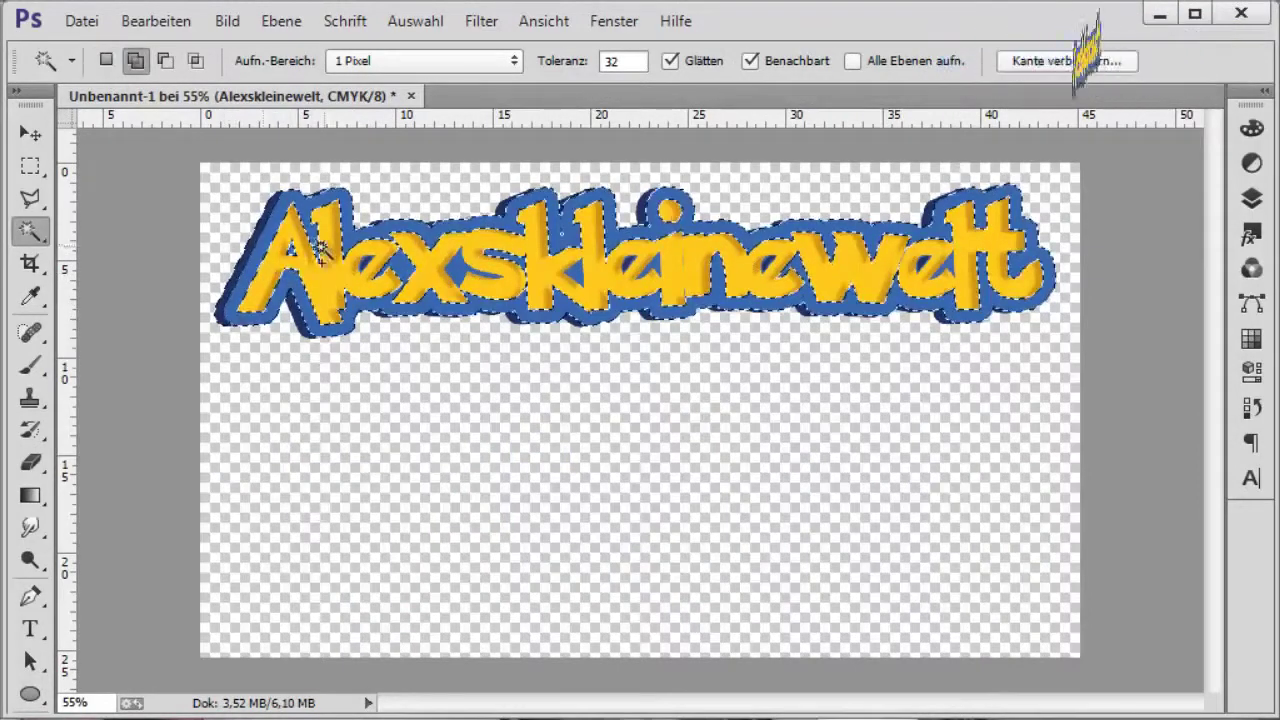
Select the silhouette of the whole lettering by inverting a selection of the transparent area around it
click(415, 20)
click(440, 49)
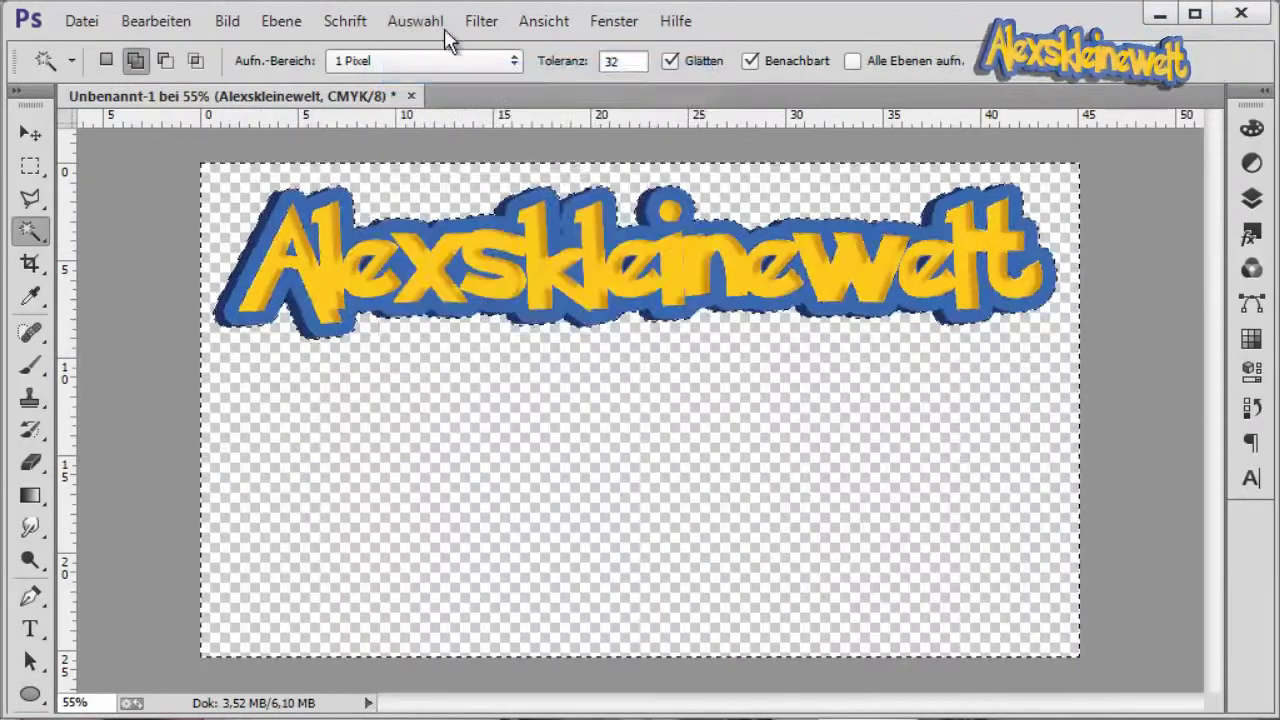
click(420, 22)
click(440, 94)
click(438, 27)
click(445, 118)
Switch to the Rectangle shape tool and configure it with a white fill
click(1250, 199)
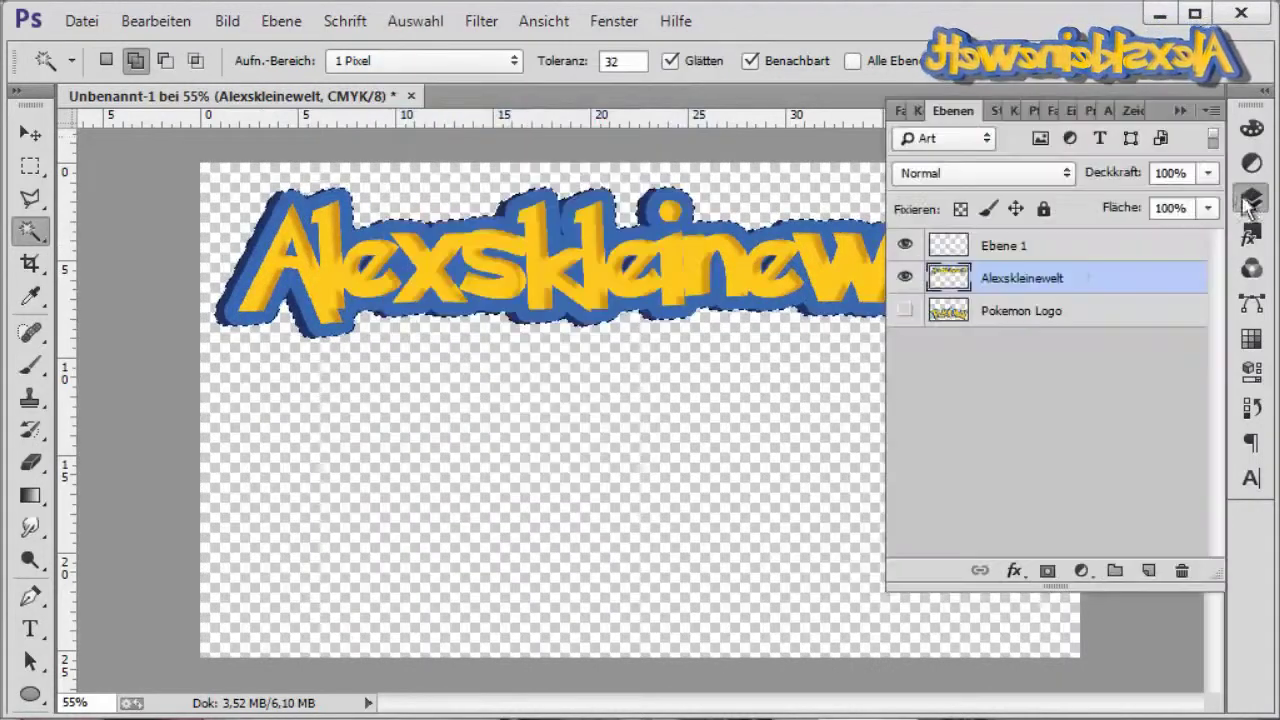
click(950, 245)
right_click(30, 694)
click(120, 692)
click(565, 320)
click(641, 376)
click(563, 383)
click(348, 61)
click(220, 181)
click(256, 61)
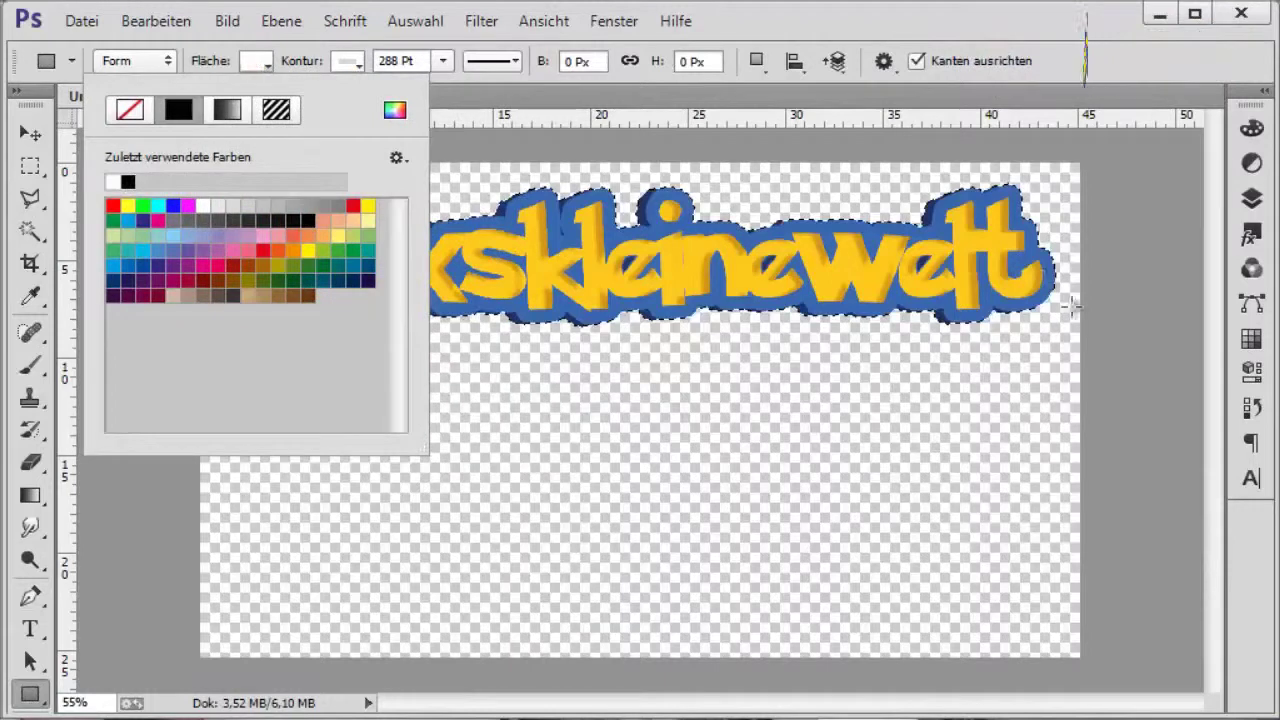
Draw a white rectangle of about 1267 × 282 px that covers the whole lettering
drag(1078, 324, 956, 317)
click(156, 21)
click(290, 14)
mouse_move(1079, 369)
mouse_down()
mouse_move(153, 177)
mouse_move(208, 174)
mouse_up()
Rasterize the Rechteck 1 layer and delete its white area outside the lettering silhouette by inverting the selection
click(1256, 199)
right_click(1010, 278)
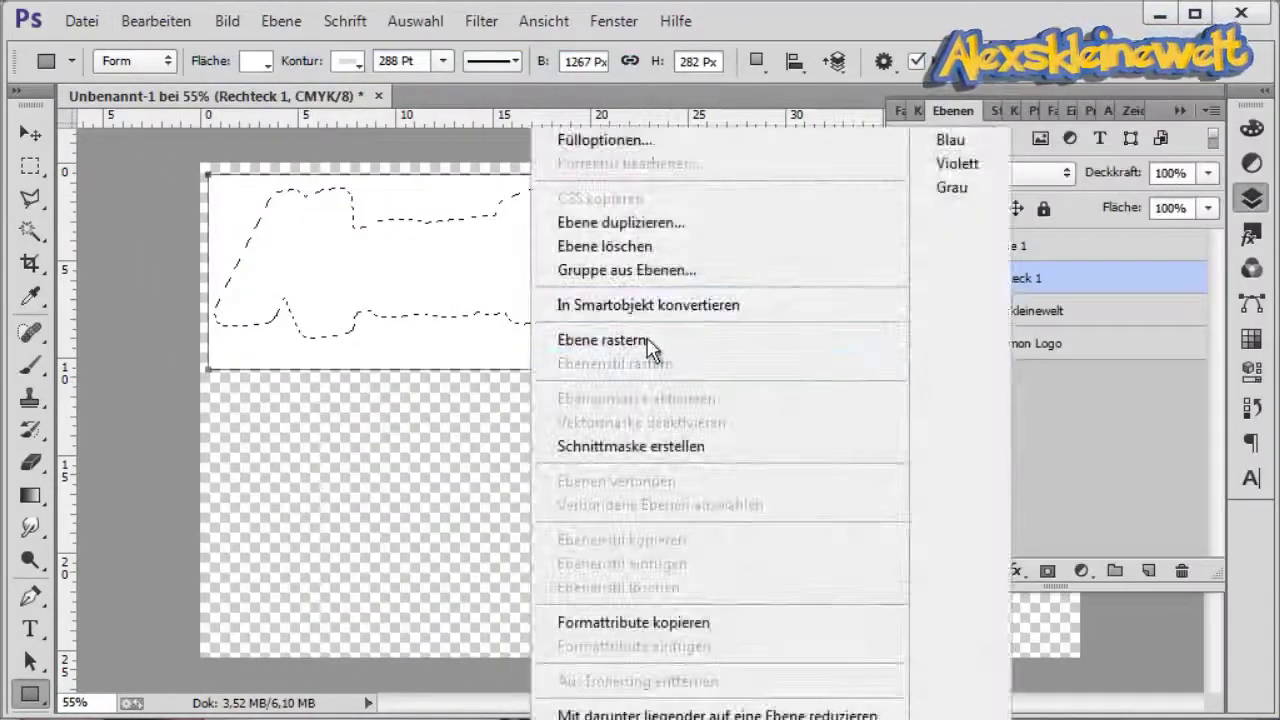
click(648, 342)
key(Delete)
click(281, 21)
click(185, 46)
click(415, 20)
click(506, 120)
key(Delete)
Merge the Ebene 1 layer down into Rechteck 1 and clear the selection
drag(908, 246, 906, 276)
click(992, 249)
right_click(996, 246)
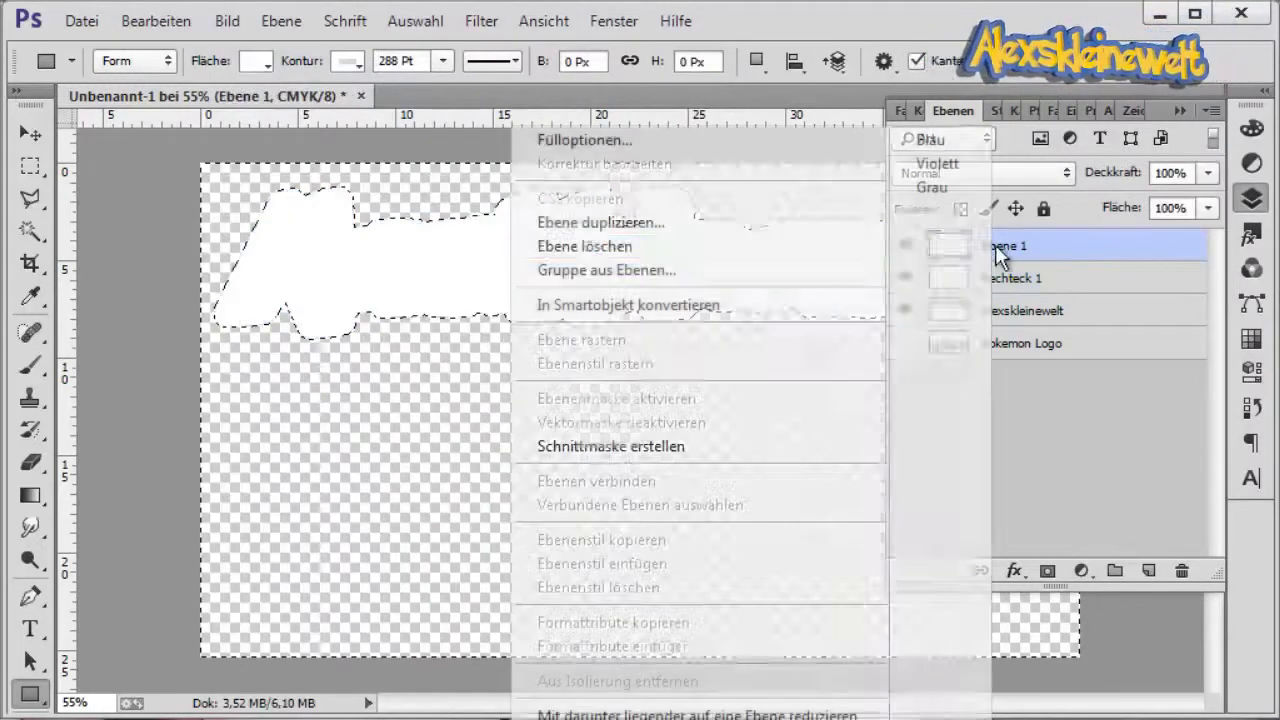
click(697, 714)
click(908, 309)
click(908, 309)
click(908, 278)
click(953, 111)
click(481, 20)
click(445, 71)
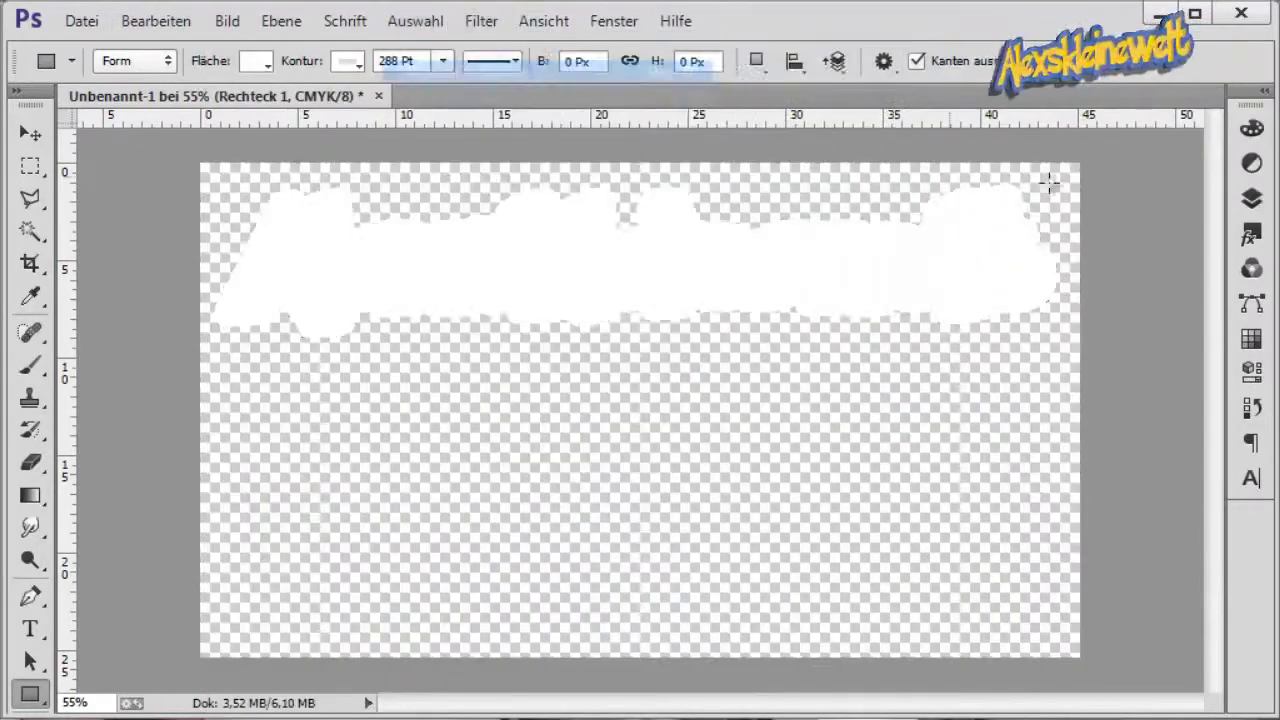
Move the Rechteck 1 and Alexskleinewelt layers together down to the vertical middle of the canvas
key(F7)
ctrl+click(1022, 278)
click(1251, 198)
click(30, 133)
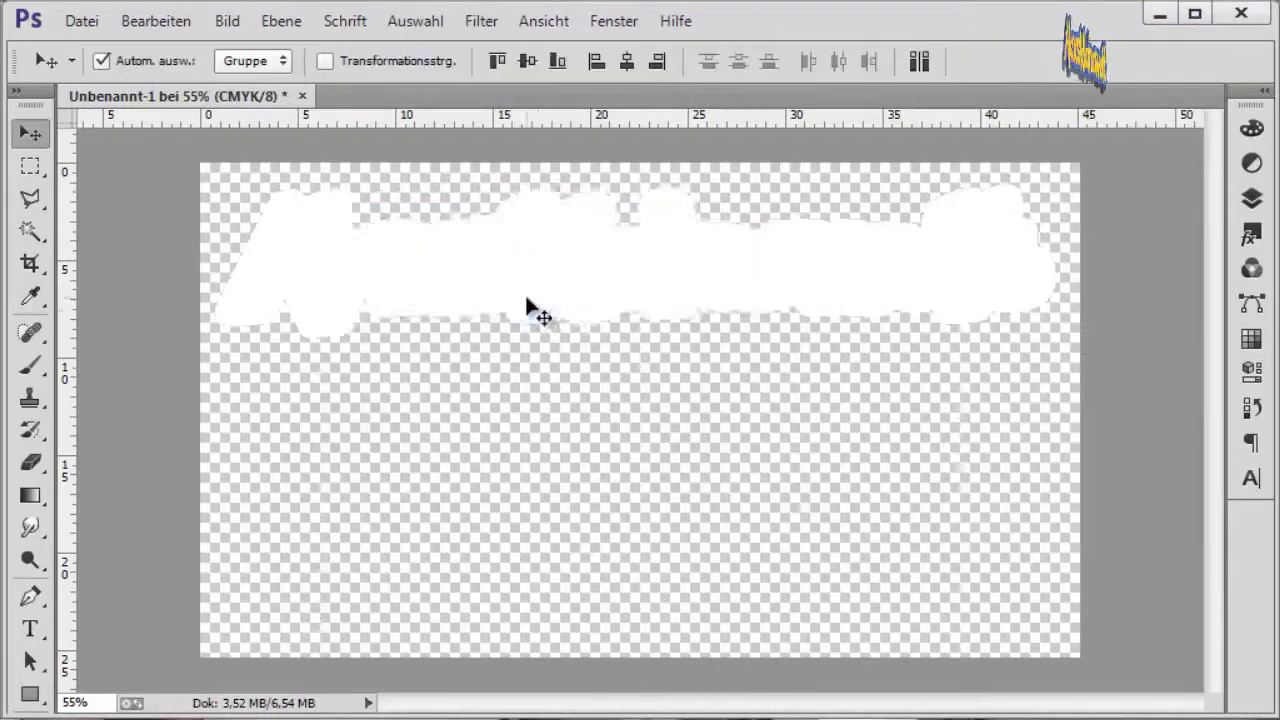
drag(510, 276, 518, 410)
Make Rechteck 1 the only active layer and set up the Eraser with a 50 px brush
click(1251, 198)
click(905, 277)
click(906, 279)
click(1140, 253)
mouse_move(1208, 173)
mouse_down()
mouse_move(1130, 212)
mouse_move(1236, 204)
mouse_up()
click(1251, 198)
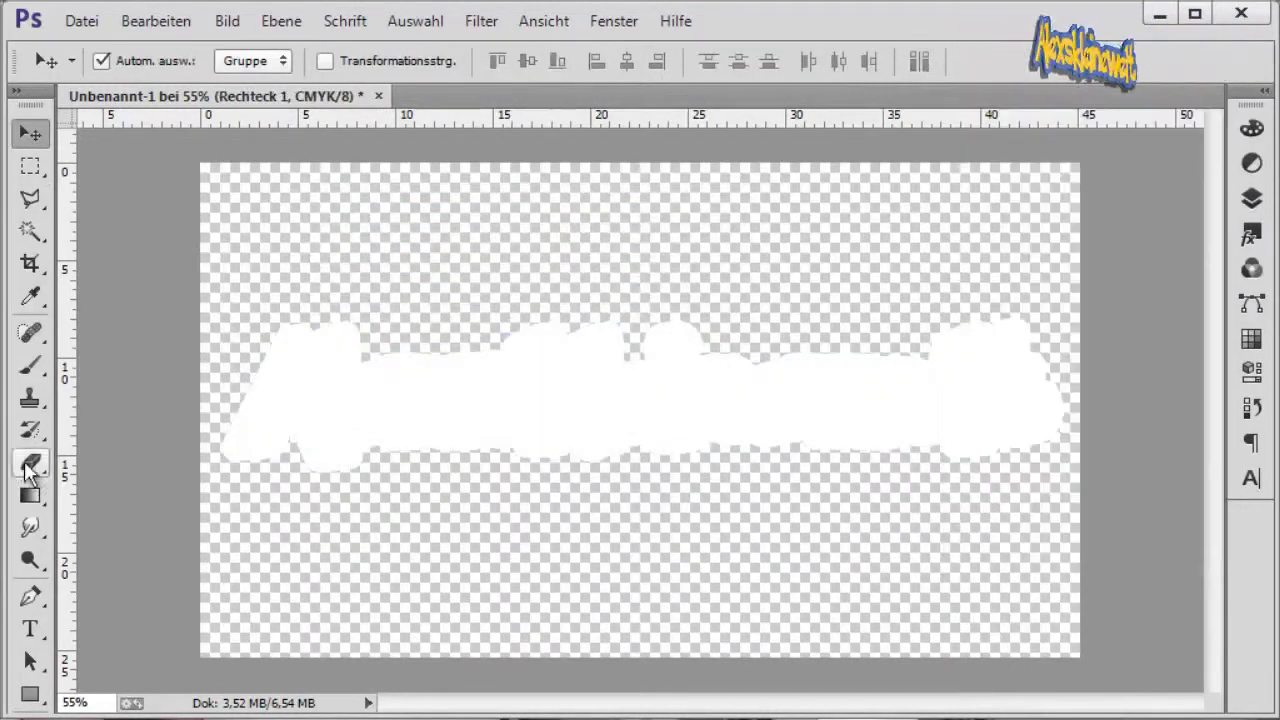
click(30, 463)
scroll(300, 442, up, 6)
click(133, 64)
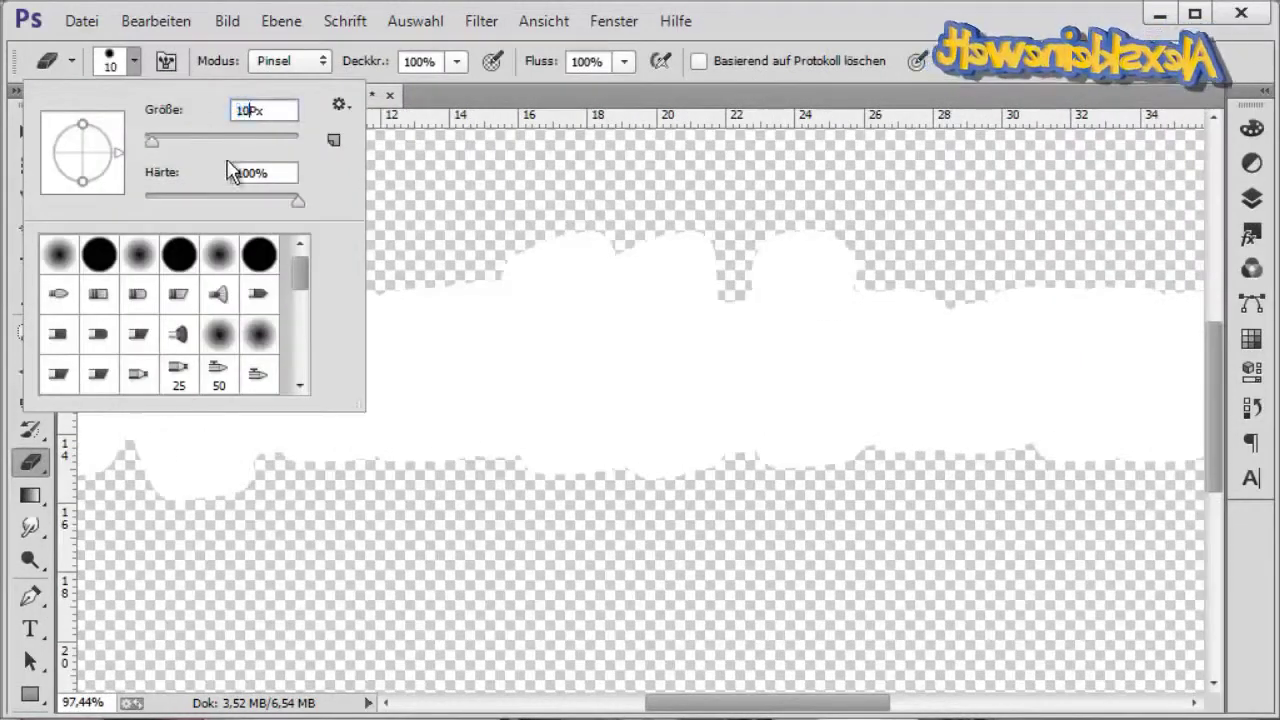
key(Return)
Erase parallel slanted gaps across the white silhouette so that it is split into diagonal stripes along the whole lettering
drag(743, 708, 693, 708)
drag(460, 200, 345, 494)
drag(623, 245, 534, 494)
drag(823, 215, 726, 497)
drag(798, 705, 885, 703)
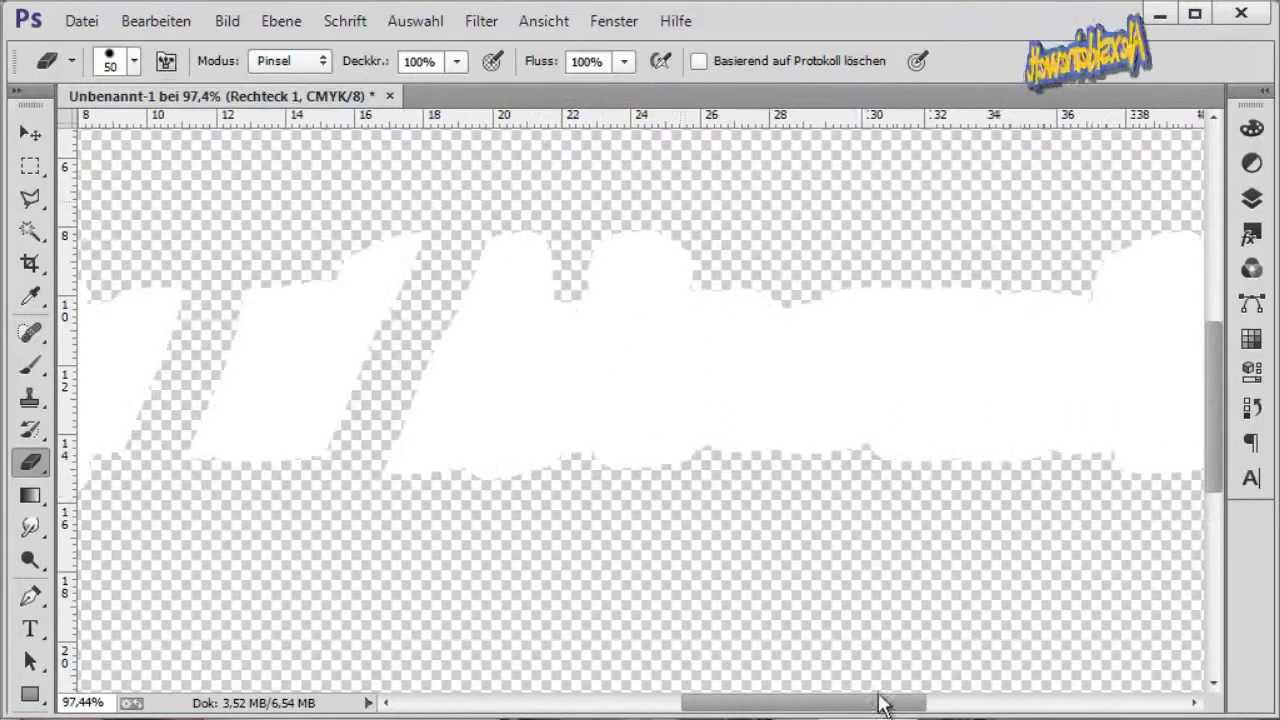
drag(652, 258, 556, 440)
drag(872, 314, 810, 426)
drag(795, 704, 871, 704)
drag(768, 264, 632, 434)
mouse_move(918, 288)
mouse_down()
mouse_move(880, 357)
mouse_move(802, 444)
mouse_up()
drag(960, 410, 951, 474)
drag(828, 703, 661, 713)
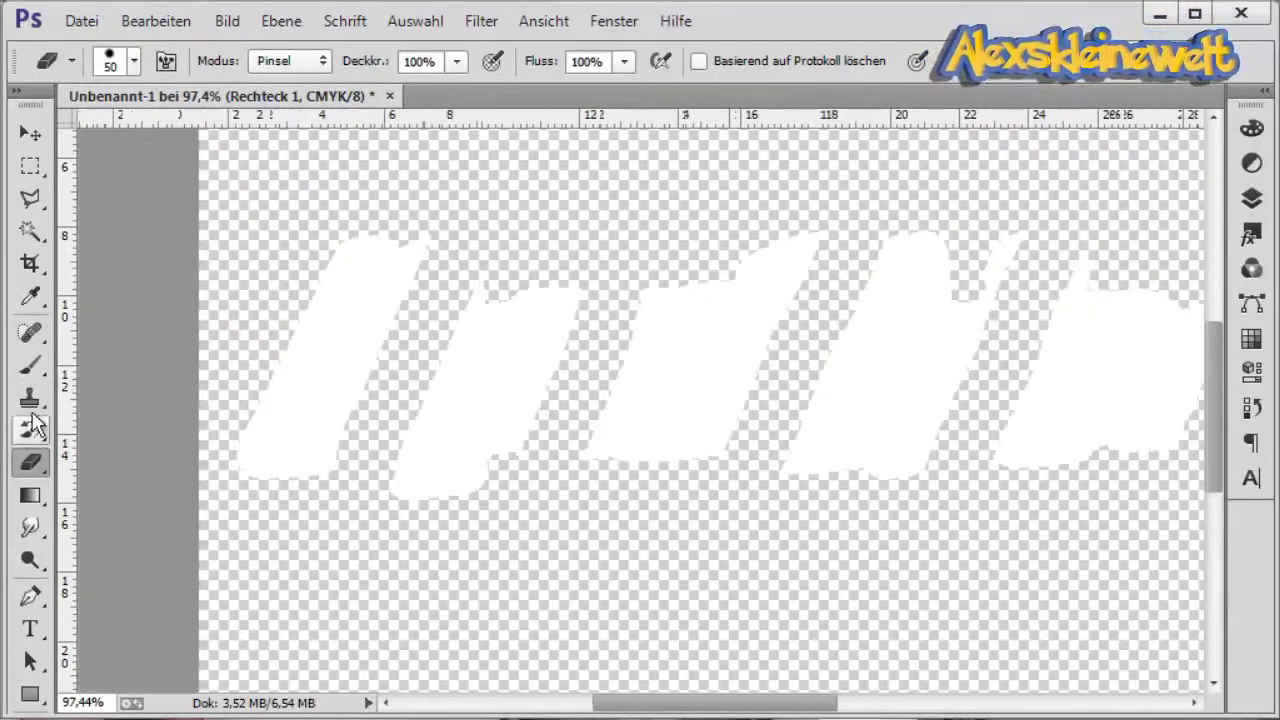
Smudge the slanted edges of the first white stripes with a 20 px Smudge brush at 50% strength
click(25, 532)
scroll(361, 370, up, 7)
click(134, 66)
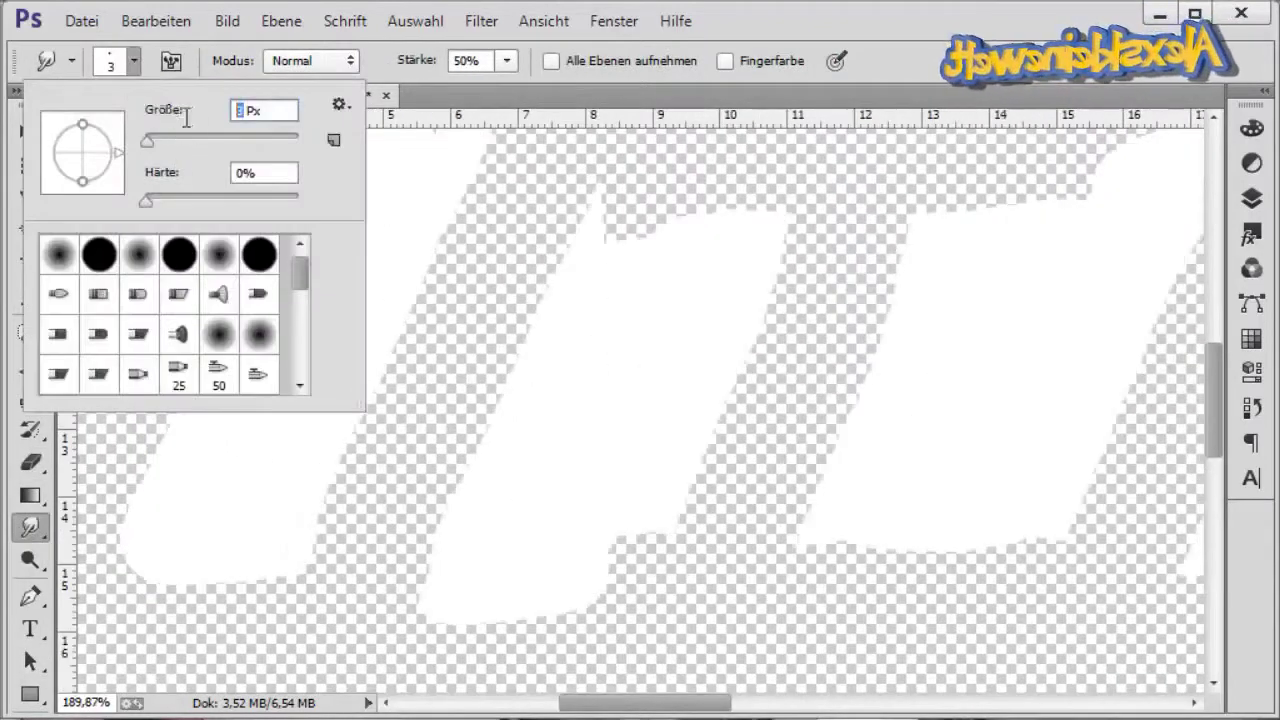
key(Return)
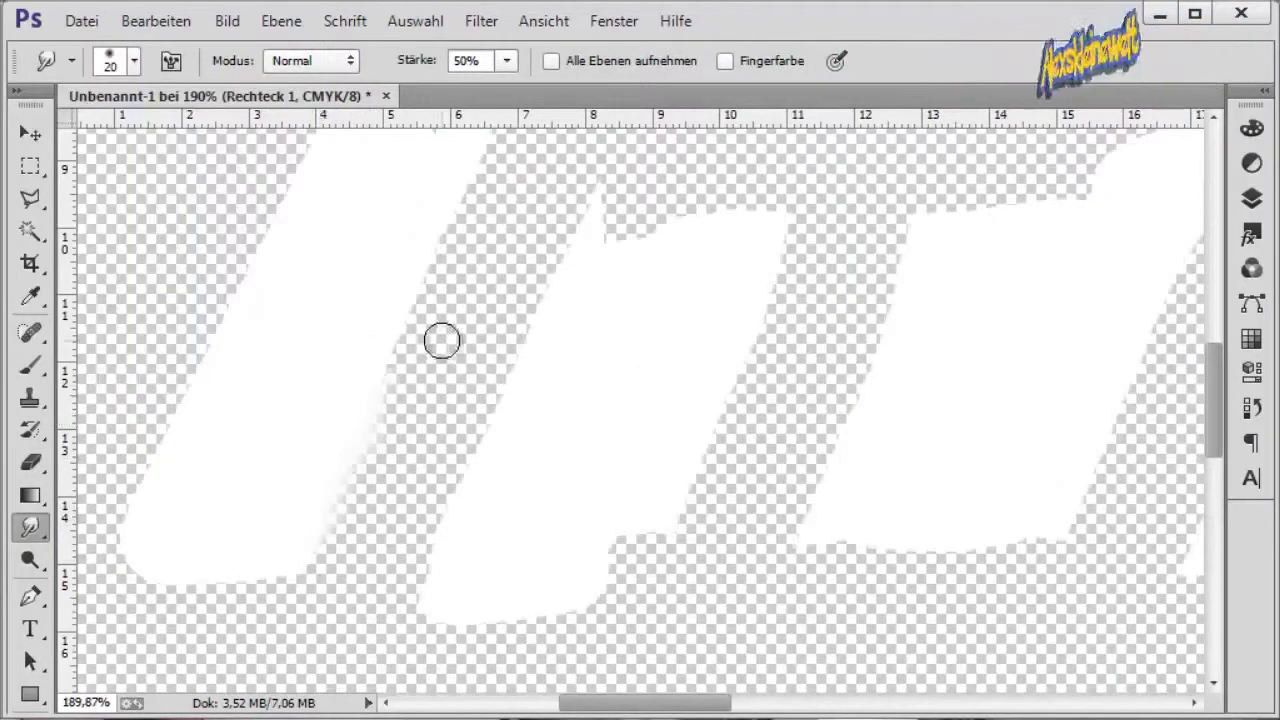
drag(405, 300, 446, 258)
scroll(472, 257, up, 3)
scroll(474, 257, down, 3)
drag(1212, 397, 1205, 356)
drag(502, 318, 473, 355)
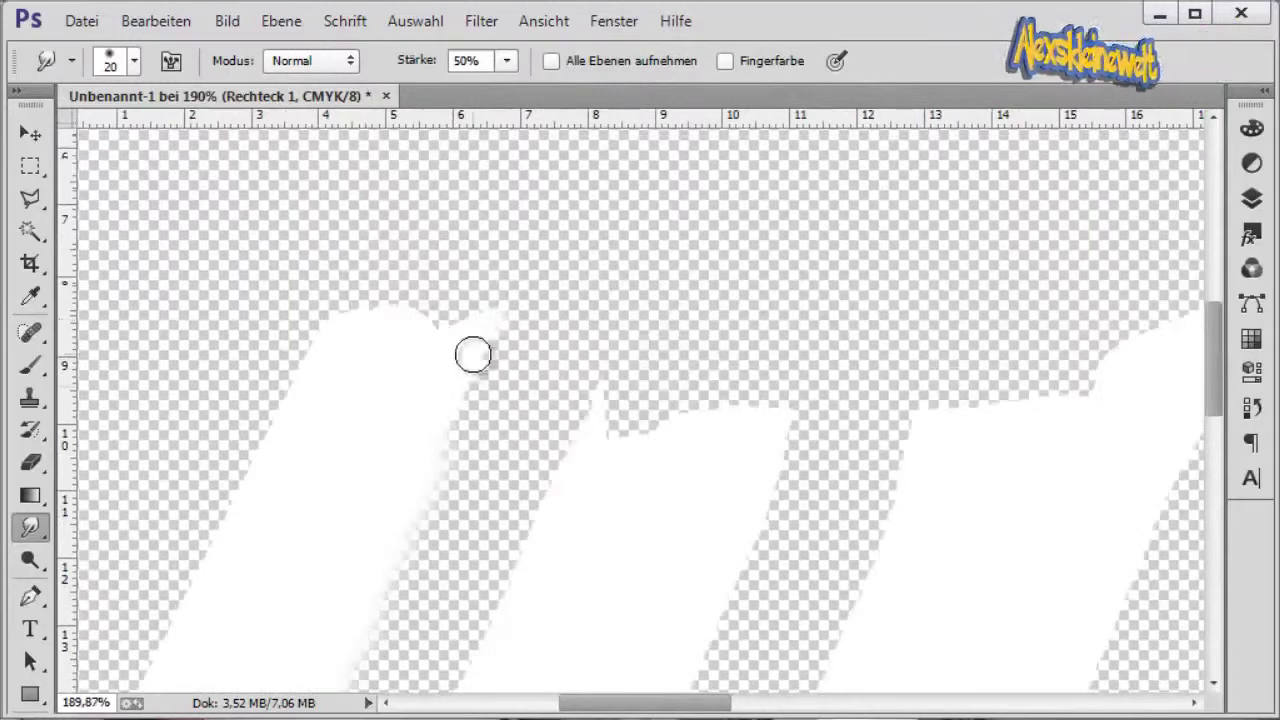
scroll(452, 452, down, 3)
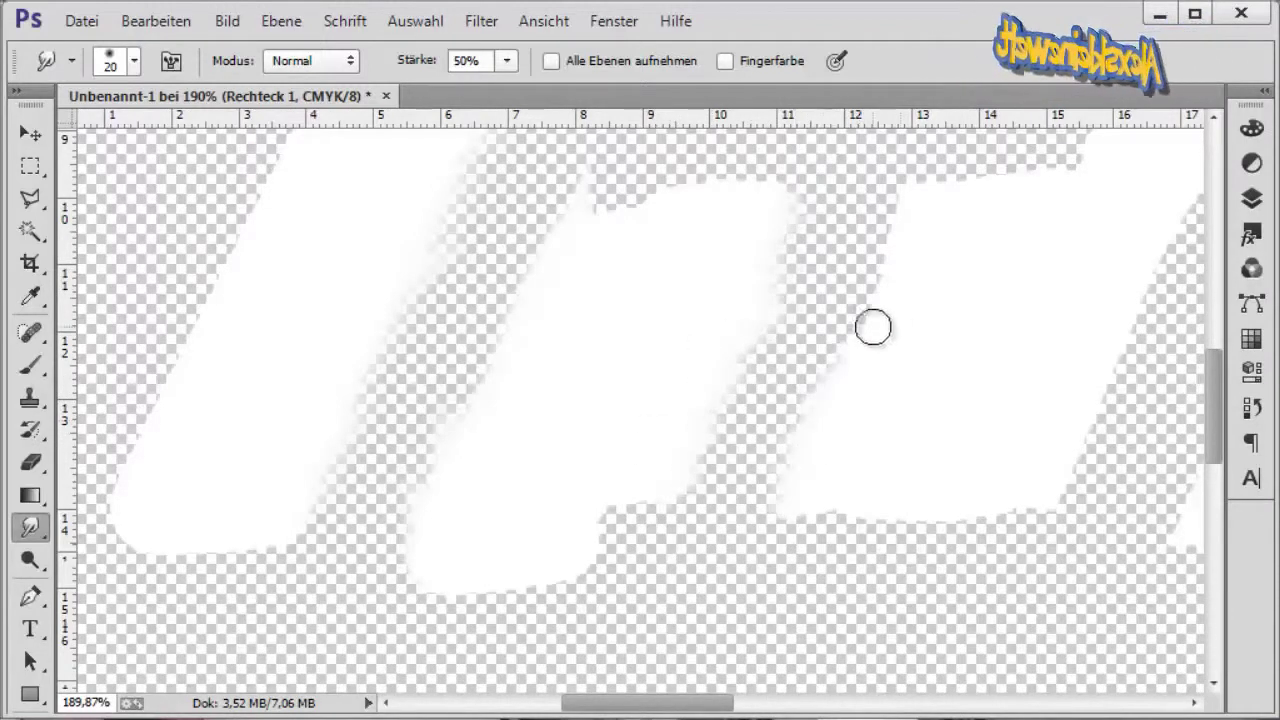
Soften the slanted edges of the remaining white stripes through to the end of the lettering with the Smudge tool
drag(729, 700, 797, 698)
scroll(860, 645, up, 1)
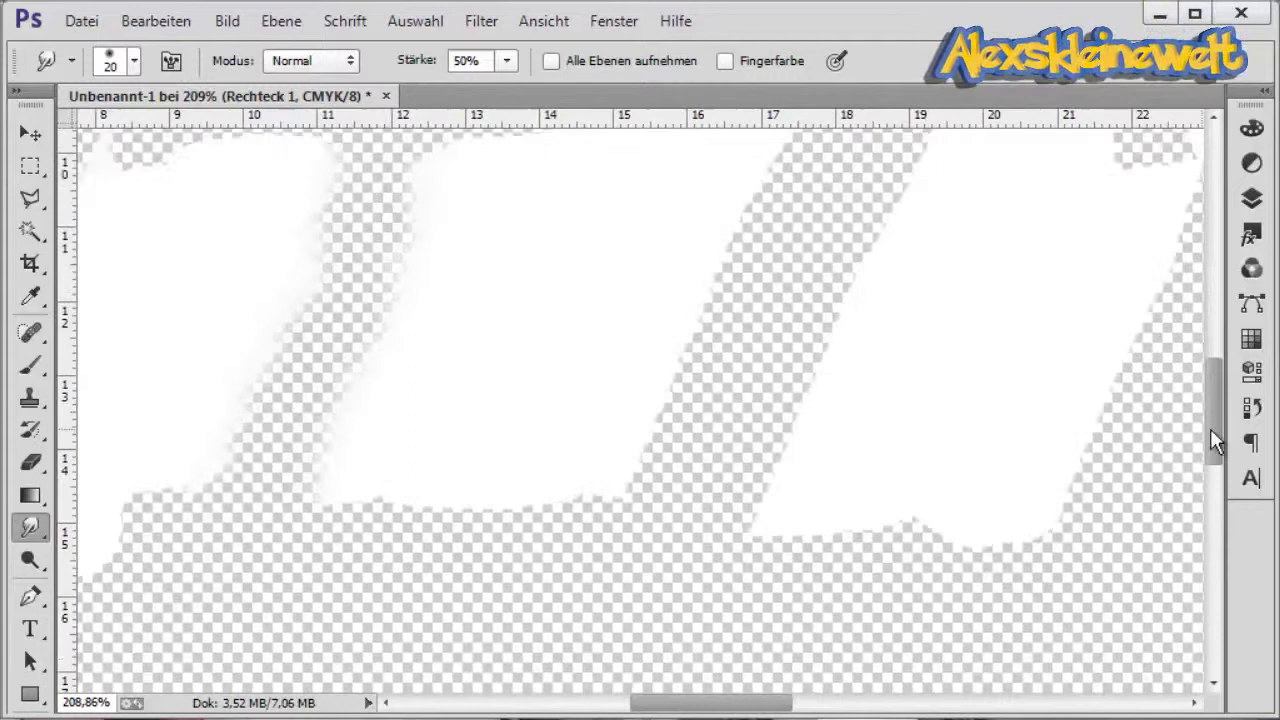
drag(1210, 428, 1210, 404)
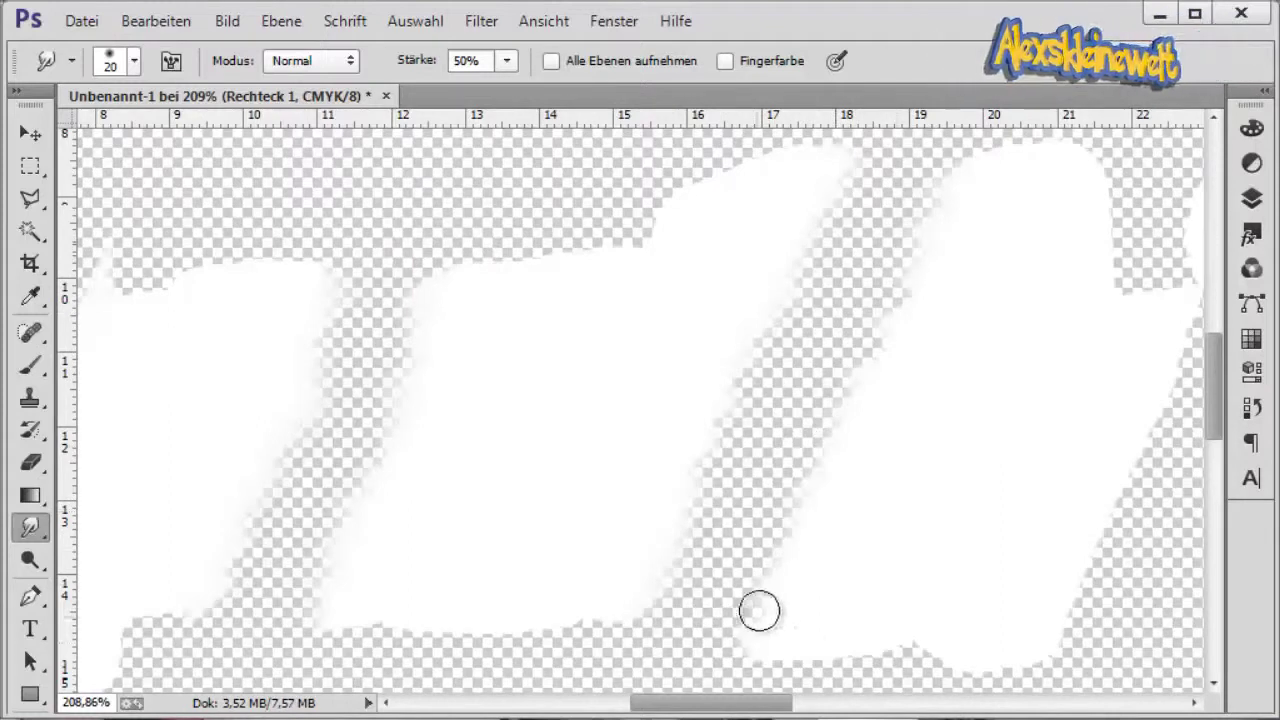
drag(693, 705, 768, 688)
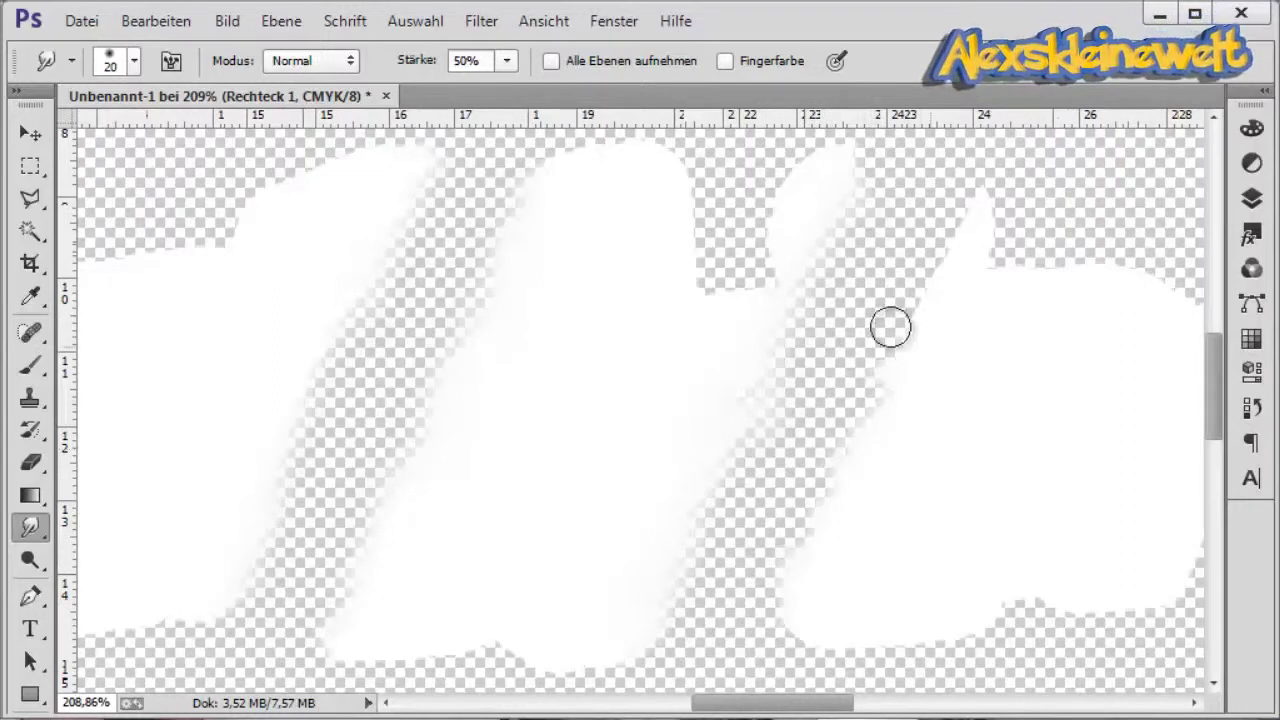
drag(830, 705, 985, 676)
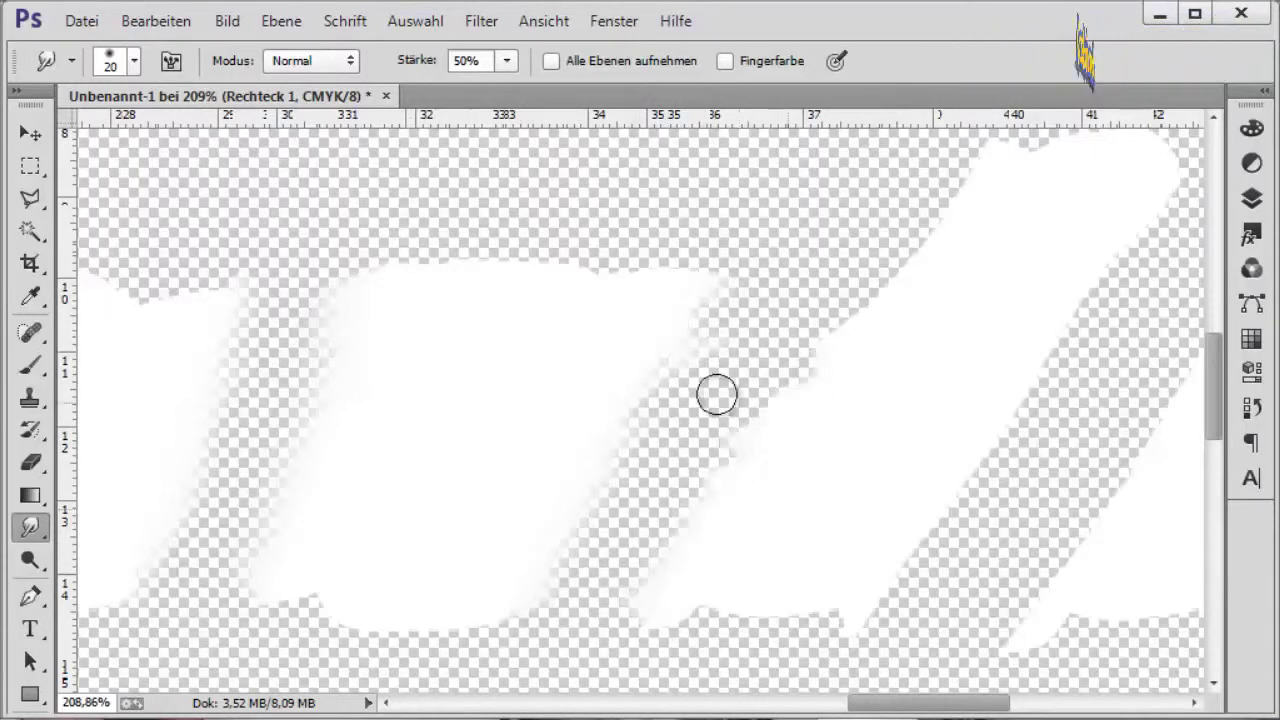
drag(862, 703, 907, 703)
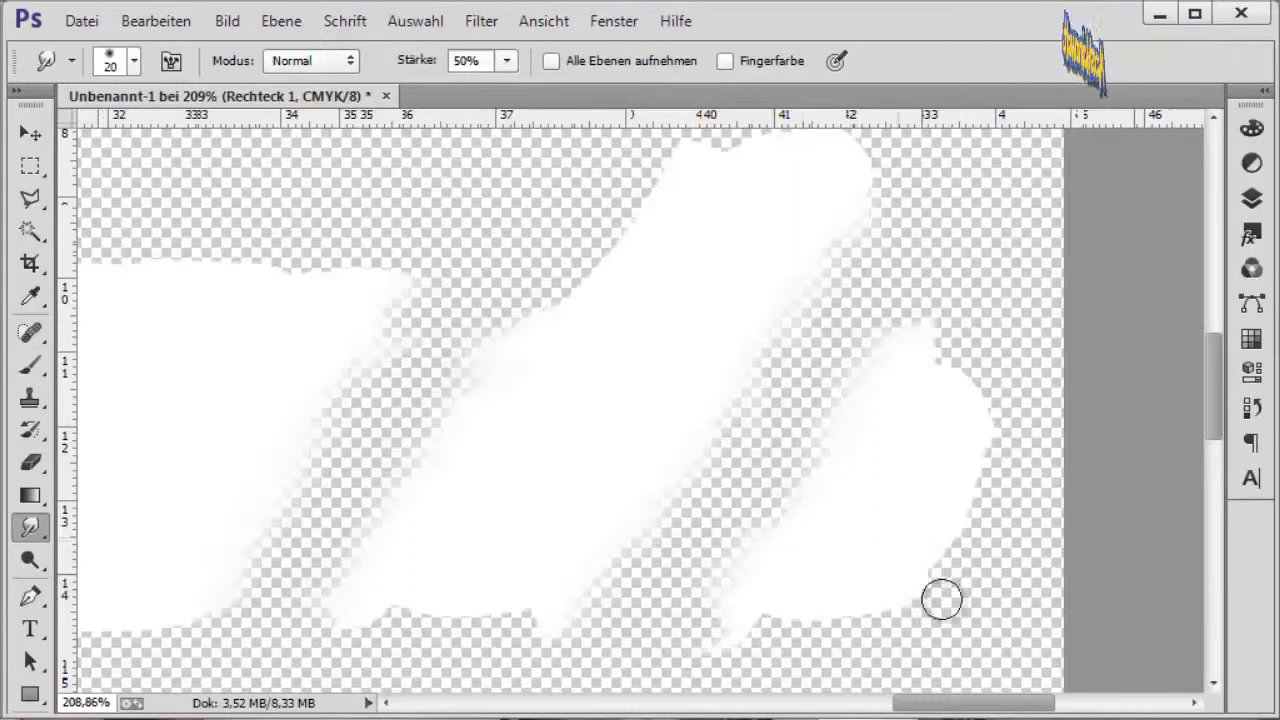
scroll(797, 614, down, 13)
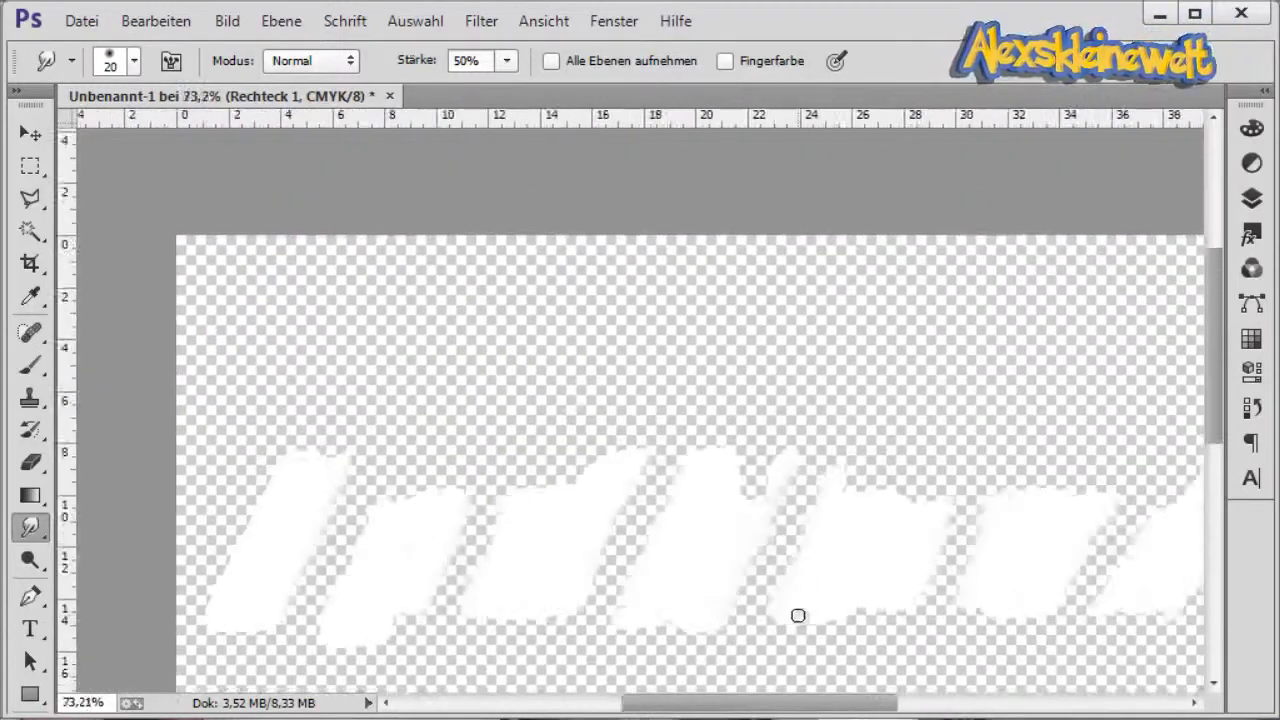
Show the Alexskleinewelt layer and lower the opacity of Rechteck 1 to 15%
click(1251, 199)
click(907, 278)
mouse_move(1151, 207)
mouse_down()
mouse_move(1101, 205)
mouse_move(1122, 208)
mouse_up()
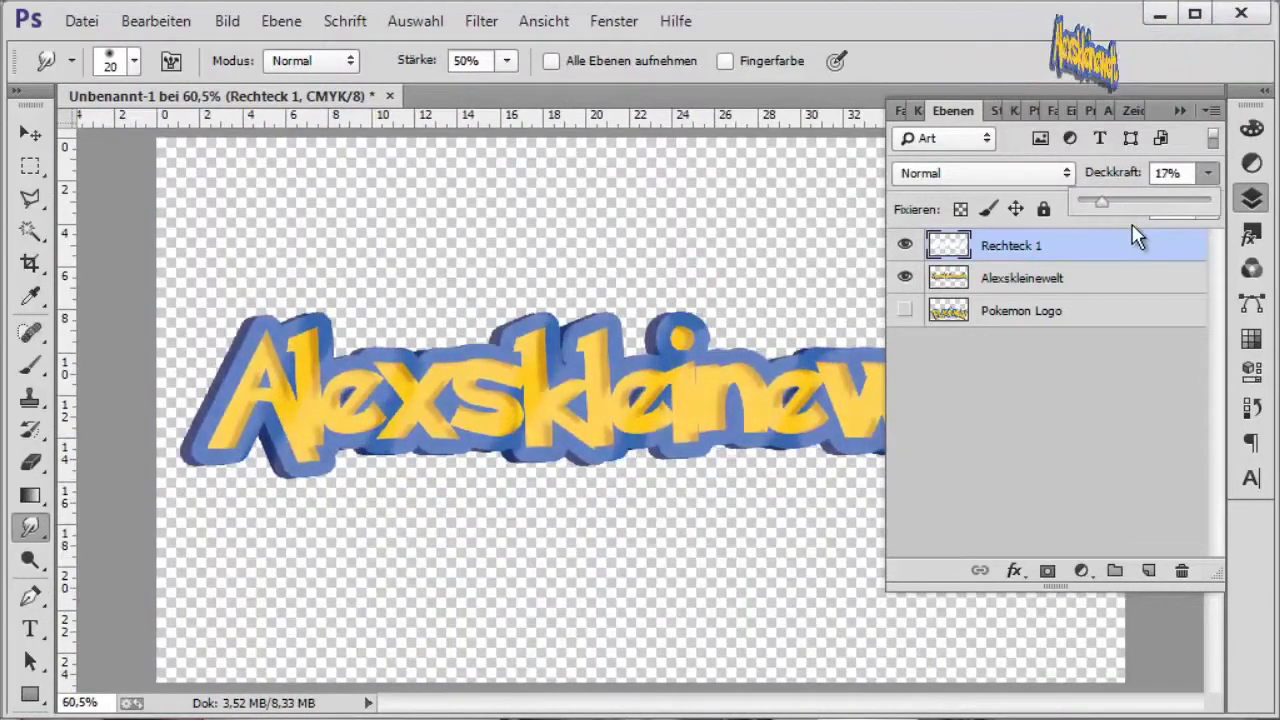
Add a black 1 px outside stroke with 10% opacity to the Rechteck 1 layer style
right_click(984, 254)
click(556, 140)
click(120, 311)
drag(255, 128, 998, 197)
drag(1223, 191, 1031, 235)
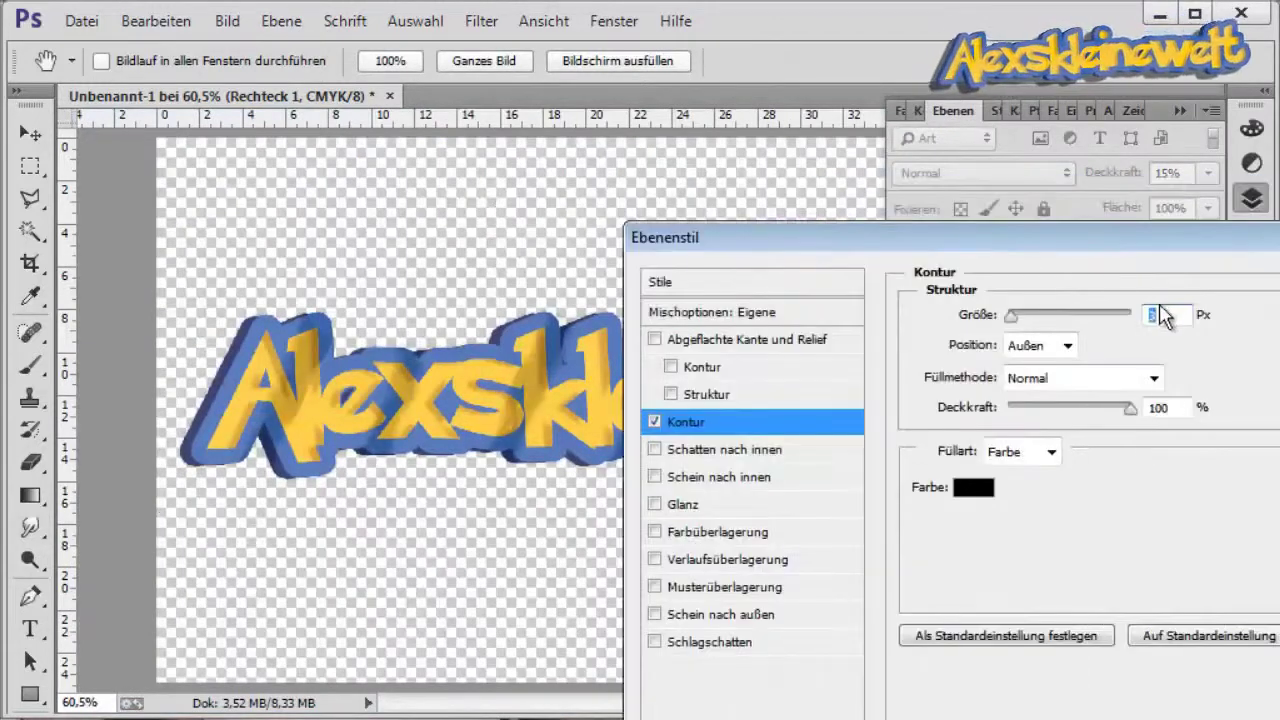
drag(1129, 408, 1000, 421)
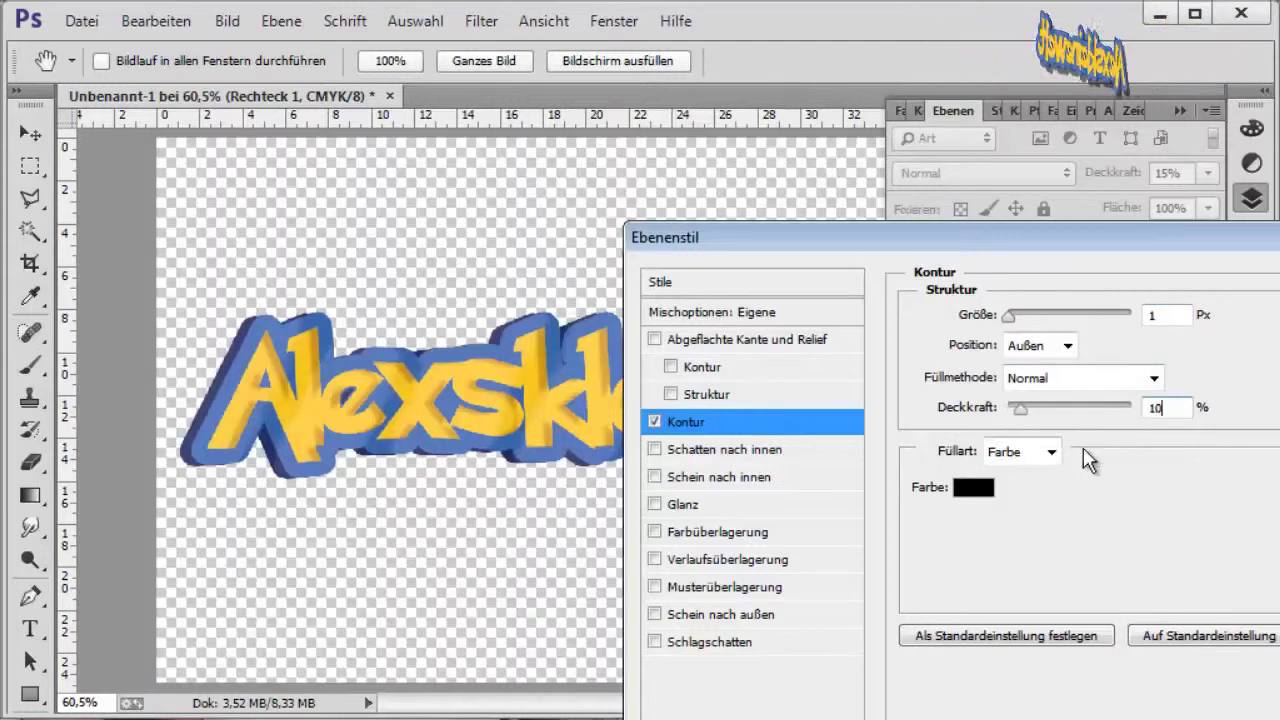
Add a gradient overlay running from white through a grey stop at 50% and back to white
click(668, 564)
click(1145, 376)
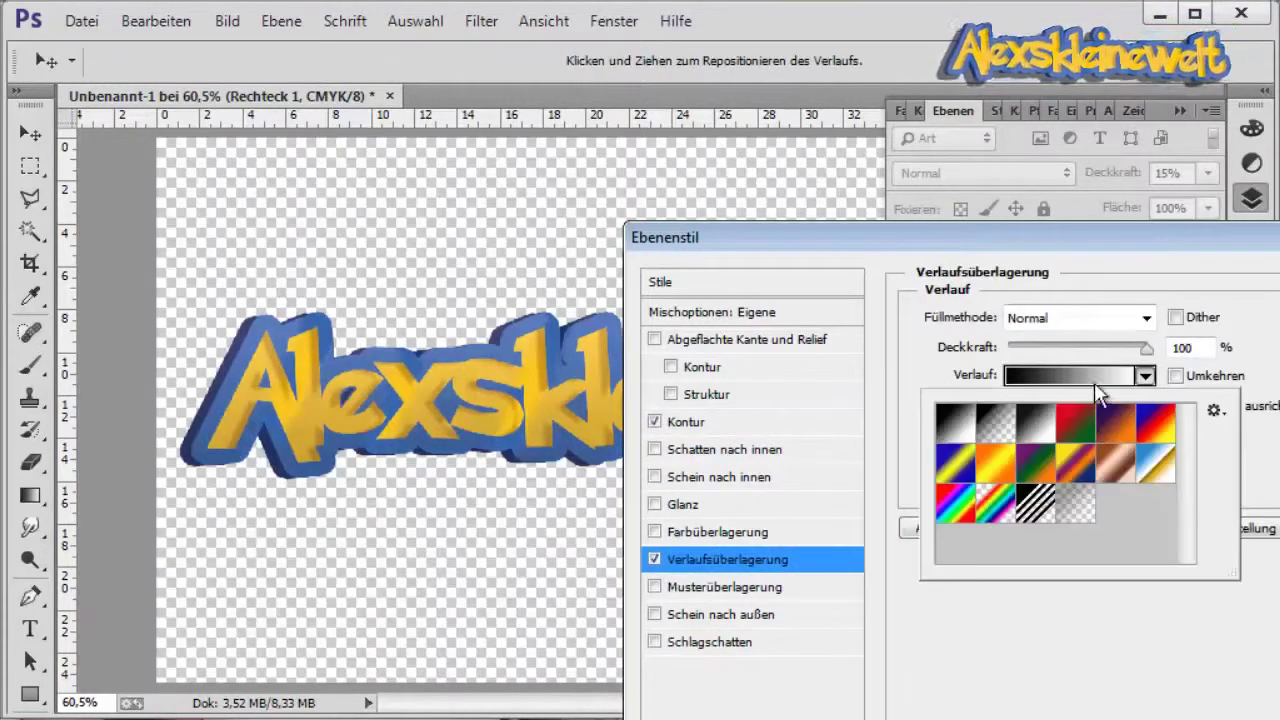
click(1092, 378)
double_click(385, 537)
drag(538, 481, 480, 148)
key(Return)
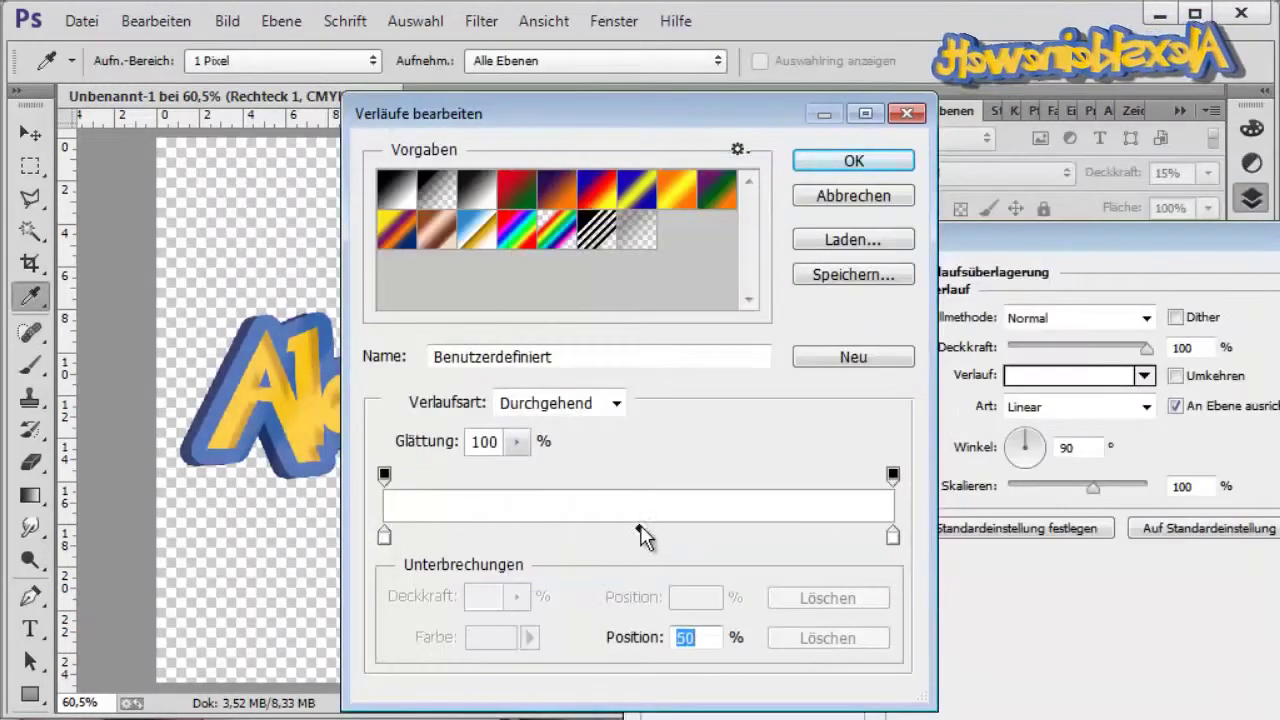
double_click(640, 538)
key(Return)
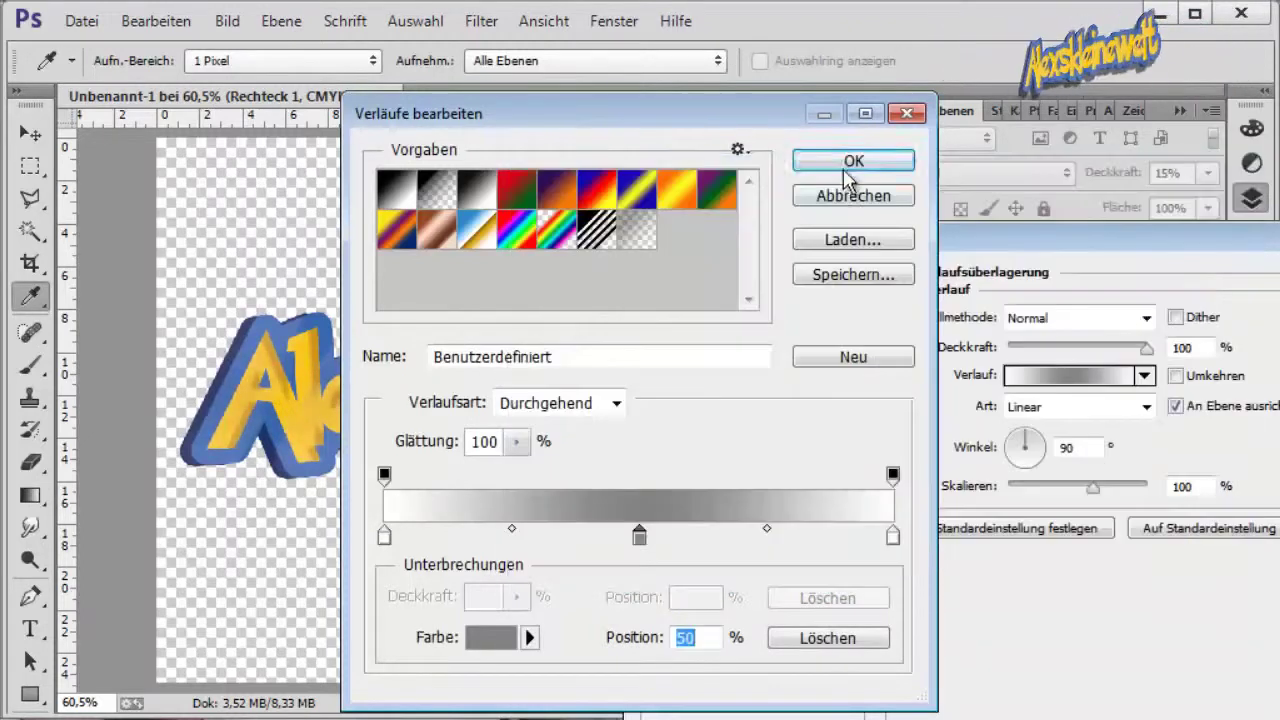
click(853, 163)
Change the middle colour stop of the overlay gradient to dark blue
click(1080, 376)
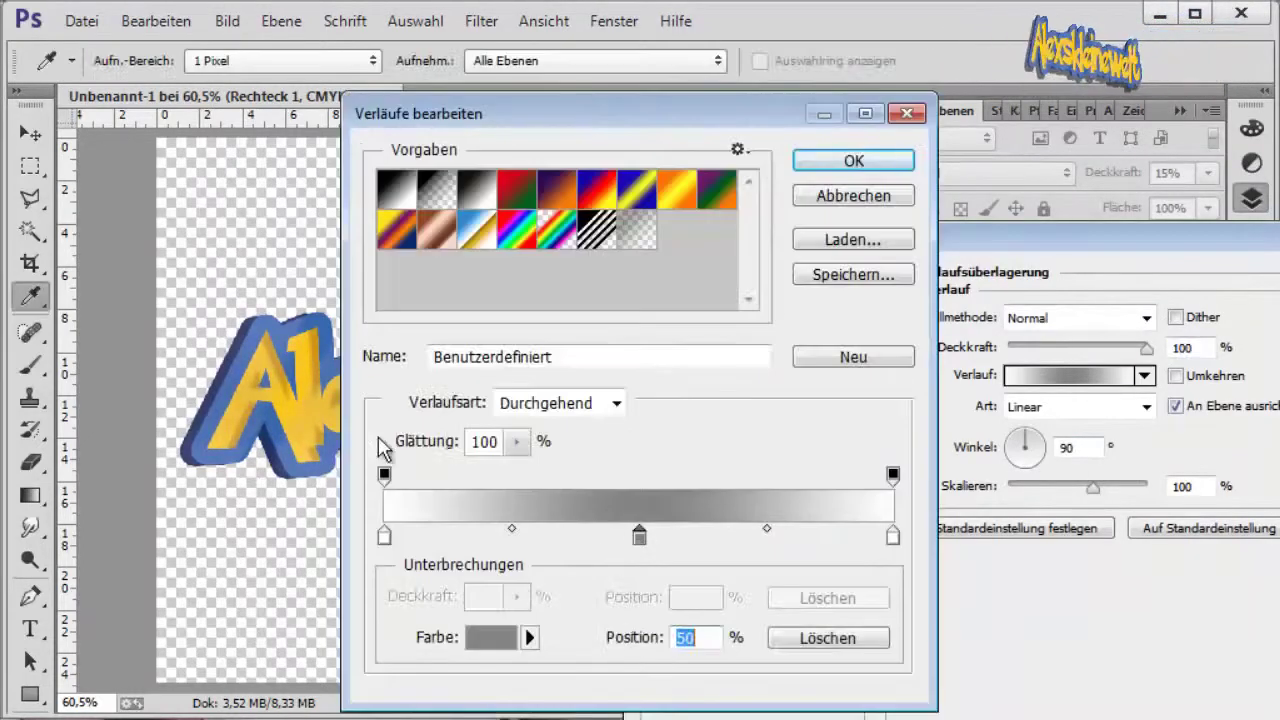
double_click(637, 536)
drag(886, 341, 886, 315)
drag(834, 339, 874, 357)
key(Return)
click(853, 163)
Try dark blue #1900b3 as the gradient's start colour and return that stop to white
click(1080, 376)
double_click(384, 536)
click(874, 323)
click(843, 314)
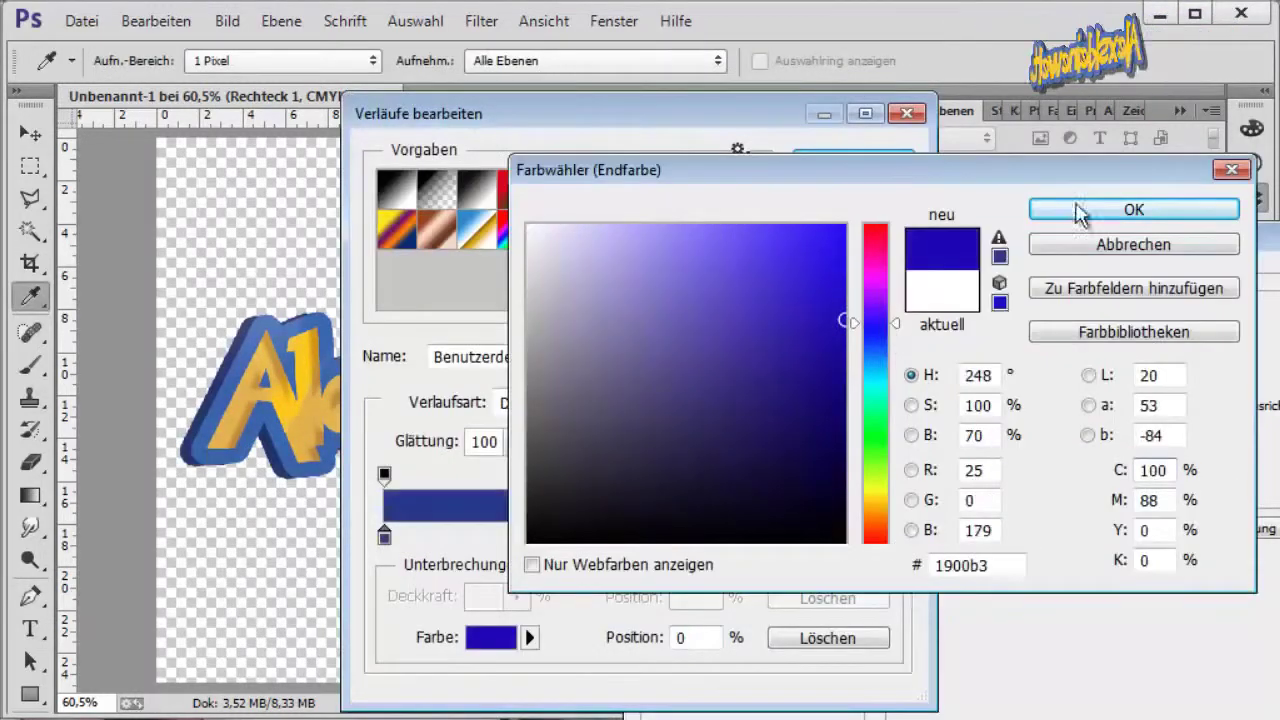
click(528, 226)
key(Return)
Set the gradient's middle colour stop to light grey and apply the layer style
double_click(640, 536)
click(527, 311)
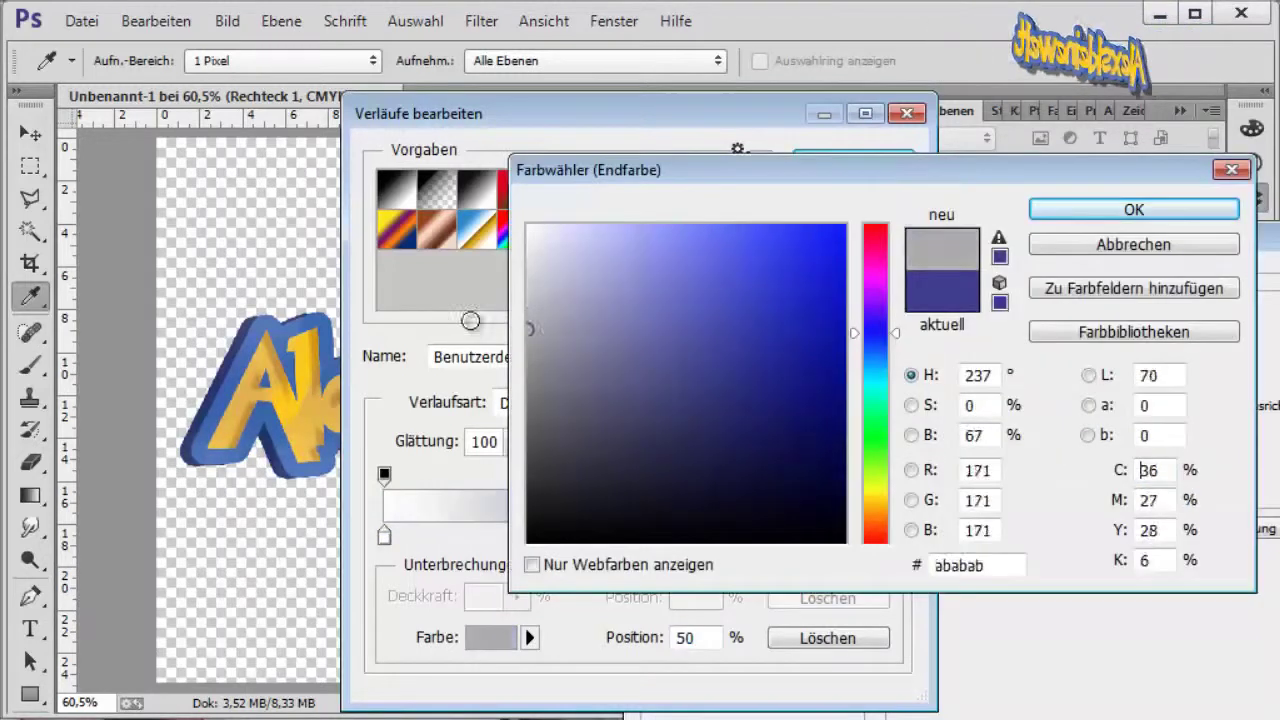
key(Return)
key(Return)
key(Return)
Rasterize the layer style of Rechteck 1 and compare the layers by toggling their visibility
right_click(1063, 248)
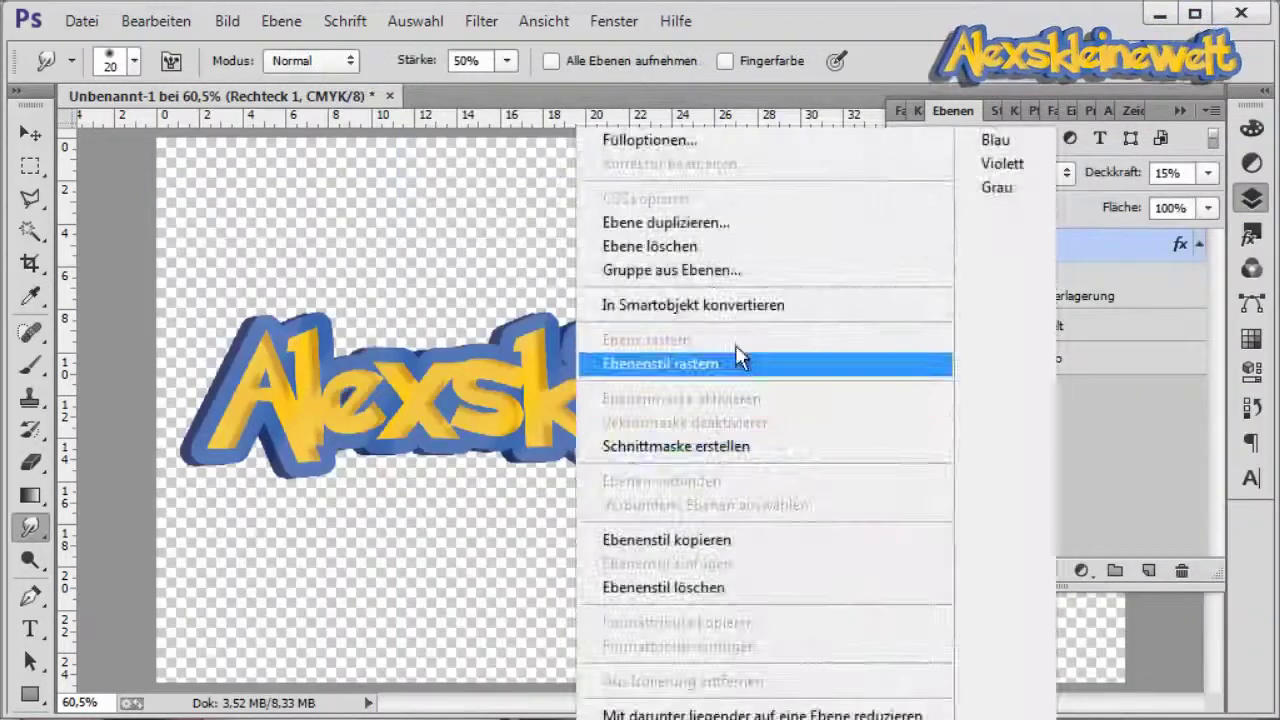
click(737, 360)
click(985, 279)
click(907, 277)
click(907, 277)
click(907, 246)
click(907, 246)
Merge the Rechteck 1 and Alexskleinewelt layers into one layer named Alexskleinewelt
right_click(1042, 268)
click(1043, 247)
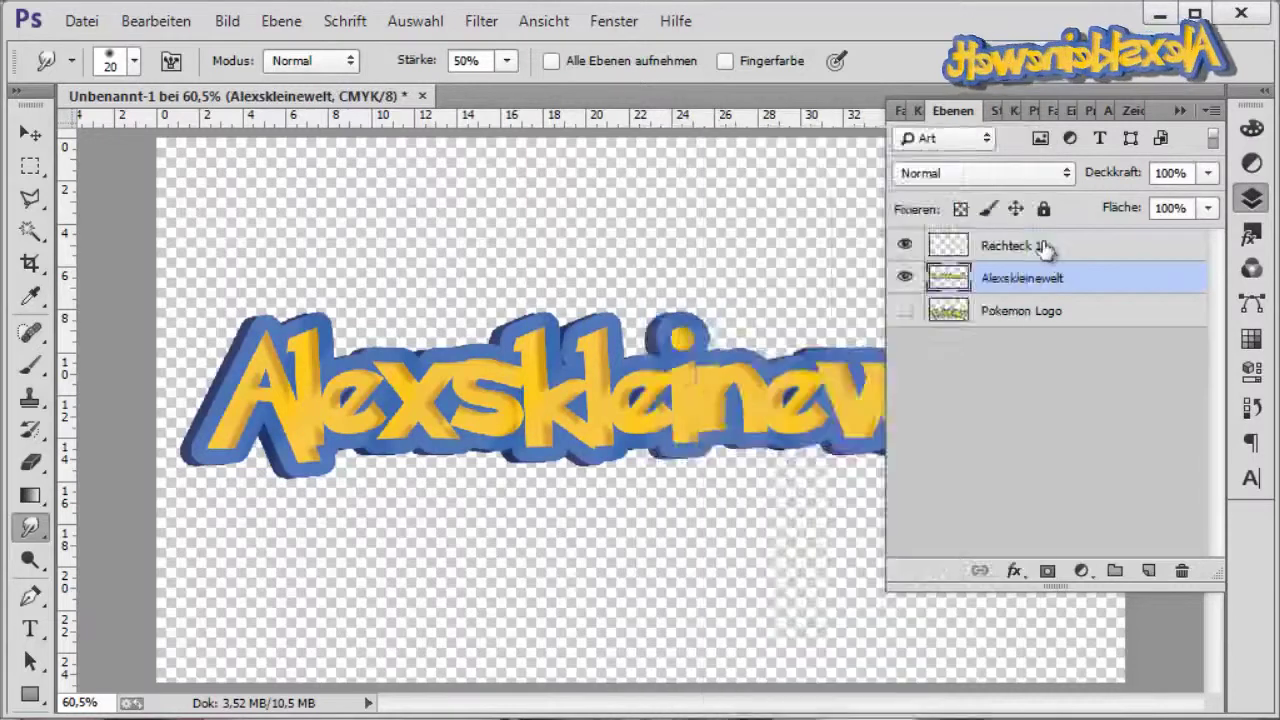
ctrl+click(1045, 248)
right_click(1043, 250)
click(800, 713)
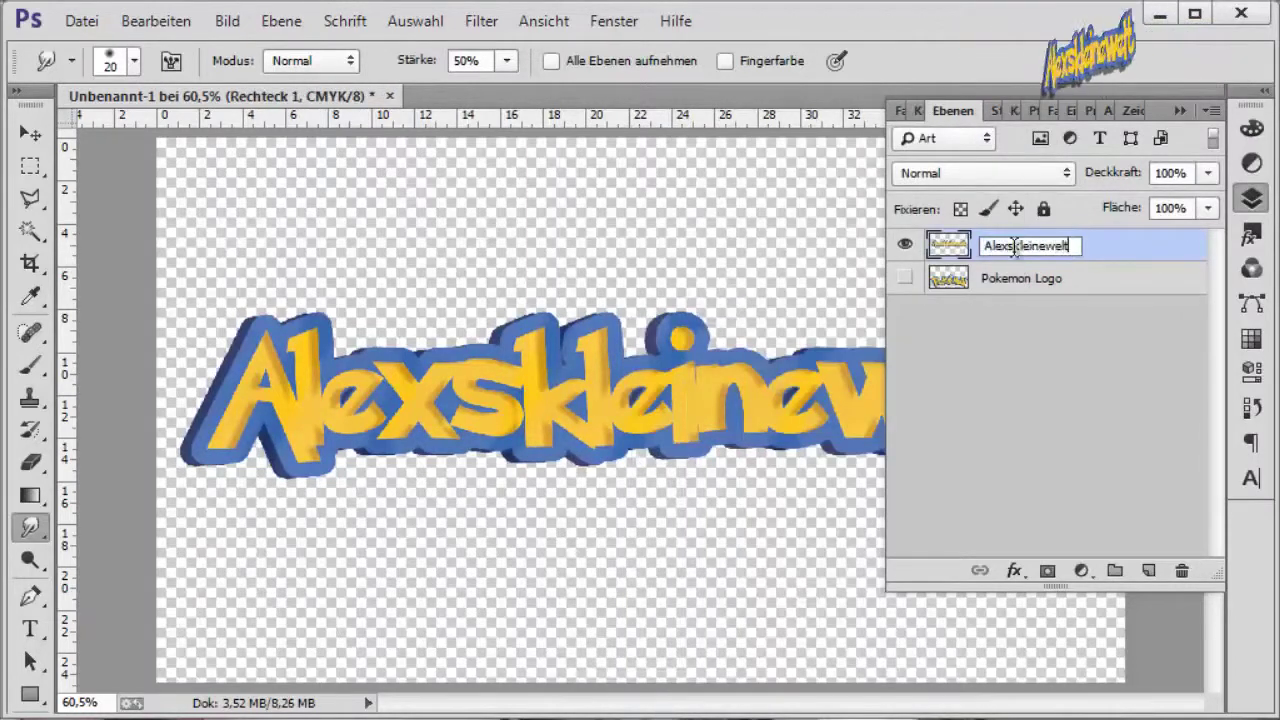
Try to warp the lettering by pulling its lower-left corner down and its upper-left corner outward
click(485, 22)
click(338, 403)
key(ctrl+t)
right_click(231, 388)
click(345, 568)
drag(179, 482, 194, 555)
drag(179, 309, 169, 339)
click(178, 23)
click(236, 17)
click(180, 23)
click(30, 134)
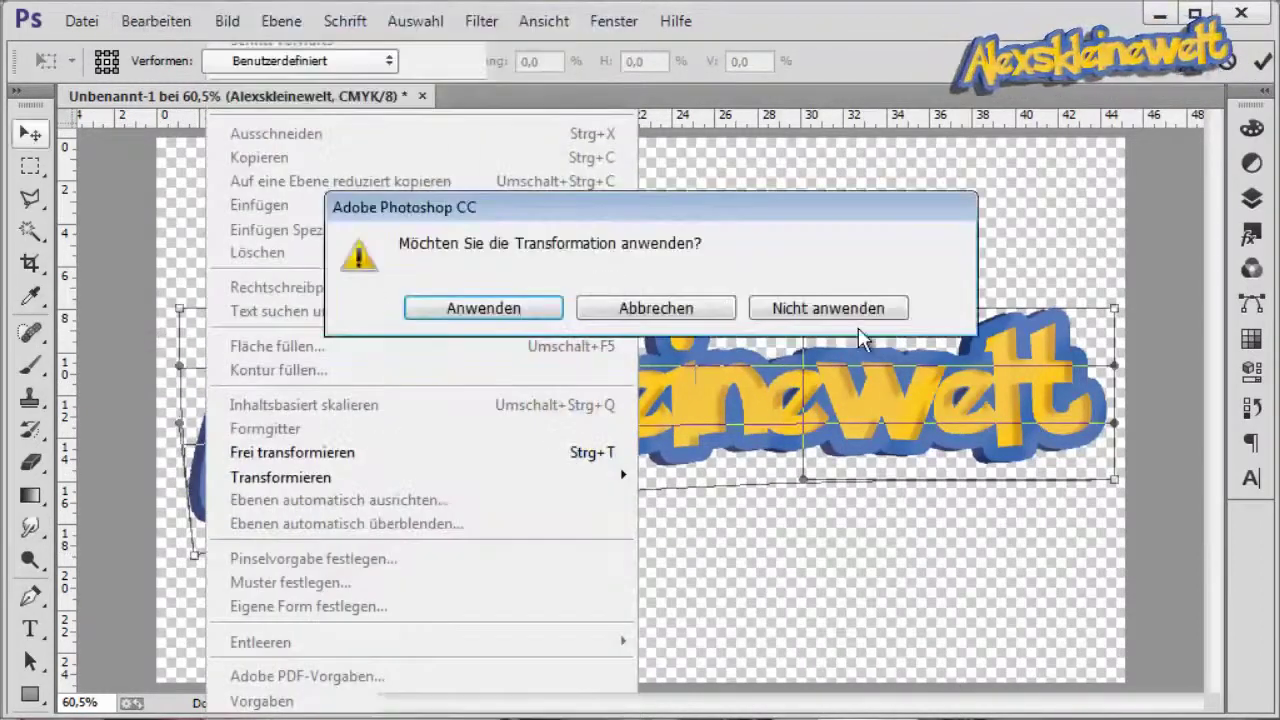
click(845, 309)
Try to distort the lettering by moving its upper-right corner far across to the opposite side
key(ctrl+t)
right_click(637, 362)
click(724, 522)
right_click(792, 385)
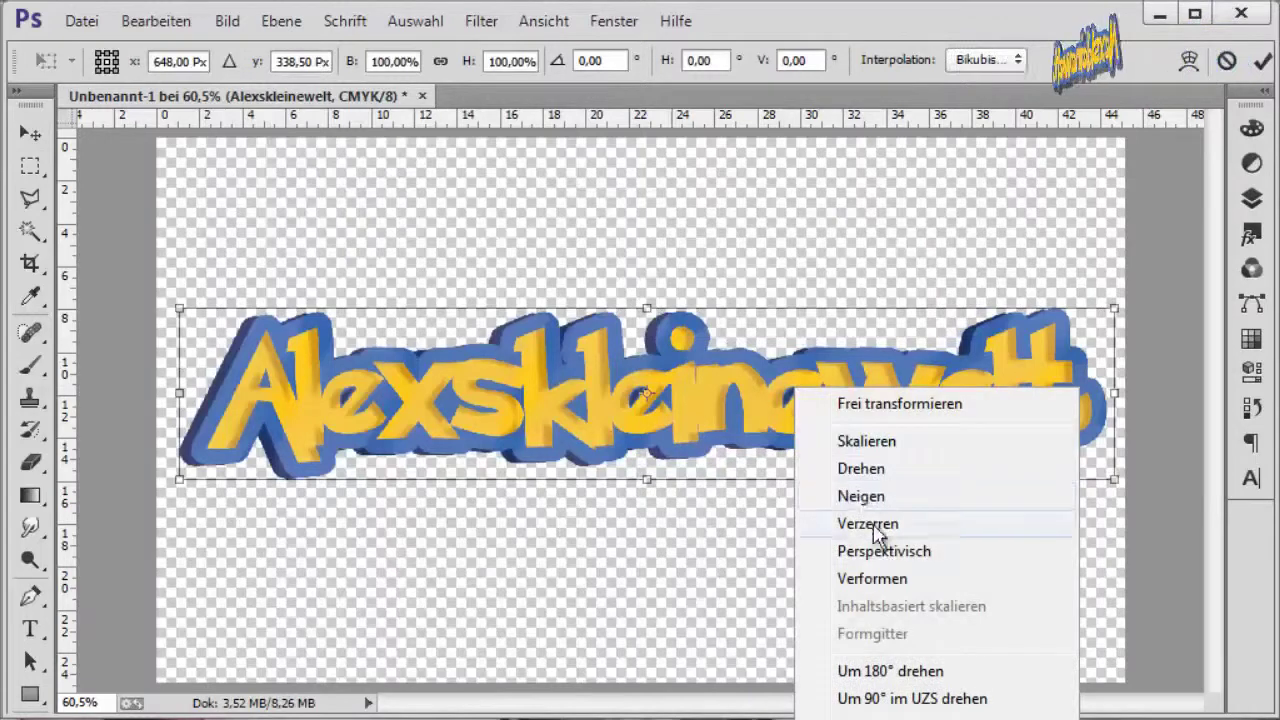
click(810, 526)
drag(1112, 308, 235, 8)
click(156, 20)
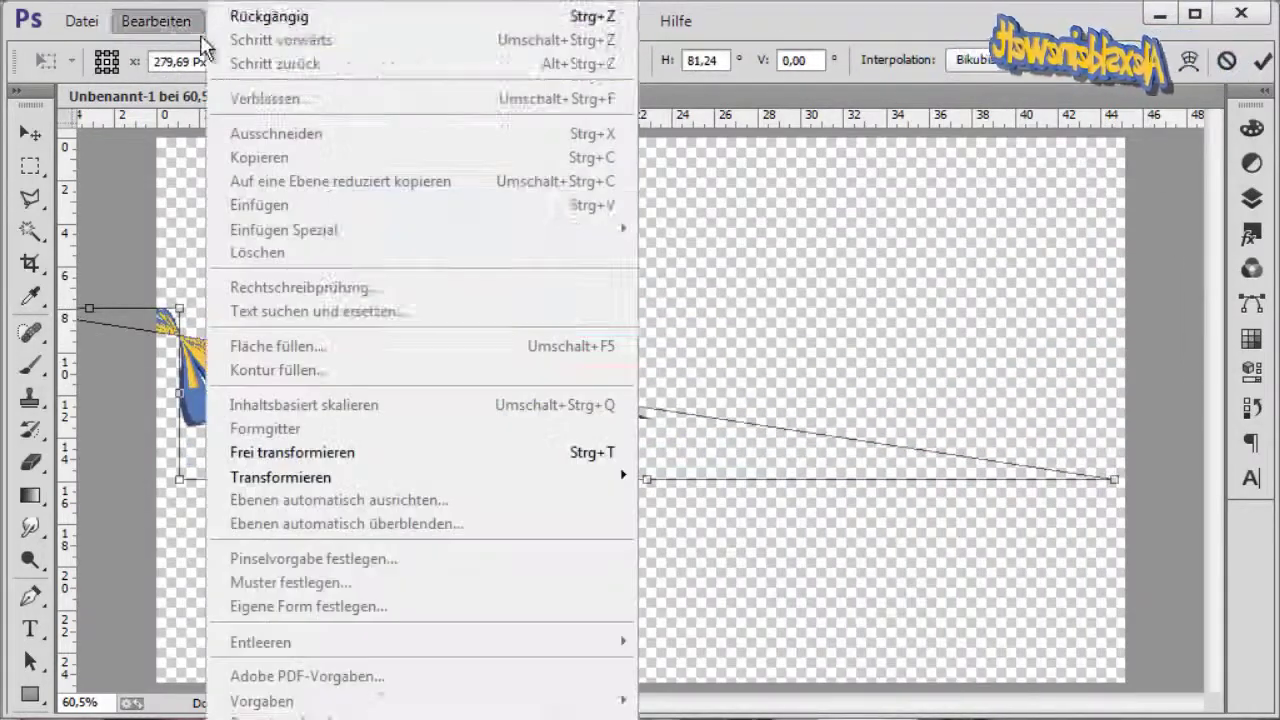
click(226, 40)
click(766, 314)
Try to scale the lettering from its lower-left corner to 102.43% width and 372.25% height
key(ctrl+t)
right_click(386, 423)
click(480, 473)
drag(180, 480, 157, 719)
click(84, 21)
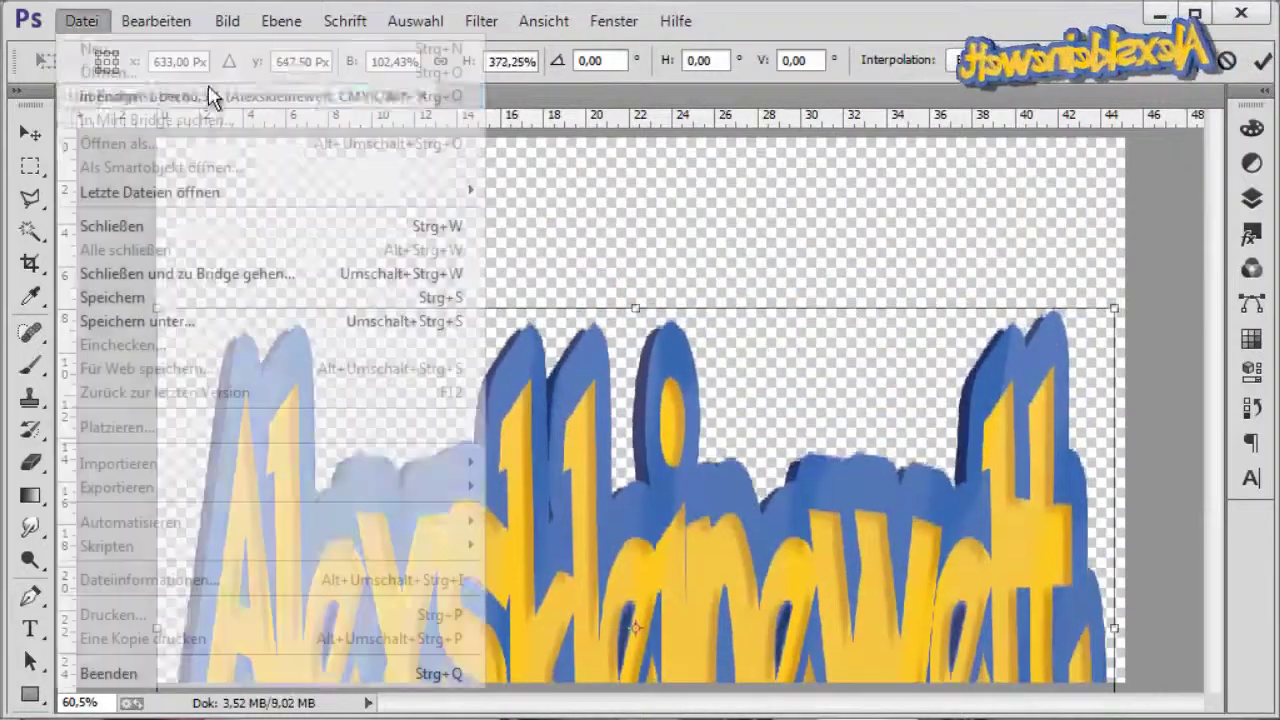
key(Escape)
Try to warp the lettering into a gentle arch by raising the middle of its upper and lower edges
key(ctrl+t)
right_click(595, 371)
click(720, 568)
drag(803, 308, 799, 277)
drag(491, 308, 489, 276)
drag(491, 479, 499, 430)
drag(803, 479, 795, 451)
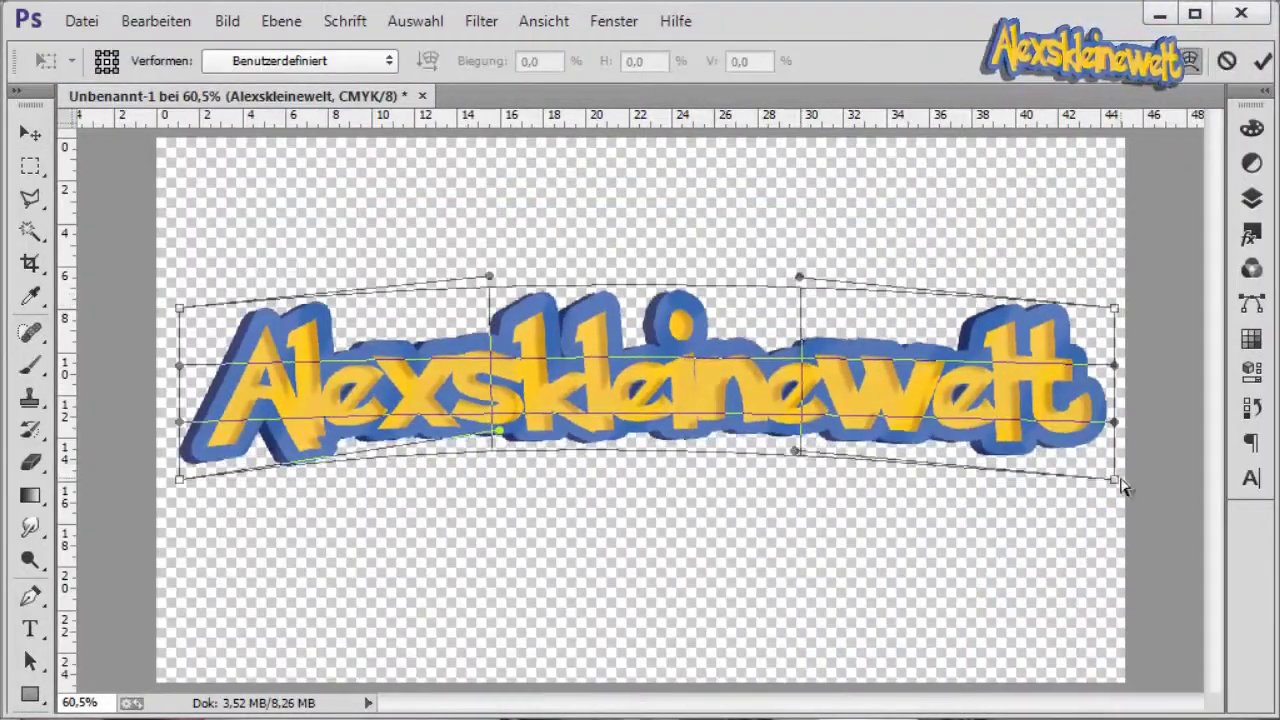
Try to strengthen the arch by lowering the warp's outer corners and stretching its upper curve upward, and discard the warp
drag(1117, 480, 1110, 502)
drag(1114, 308, 1115, 350)
drag(1108, 503, 1099, 529)
drag(1115, 350, 1116, 397)
drag(180, 480, 181, 525)
drag(179, 308, 179, 366)
drag(1099, 528, 1096, 540)
drag(799, 276, 849, 146)
drag(489, 277, 430, 190)
click(30, 133)
click(830, 306)
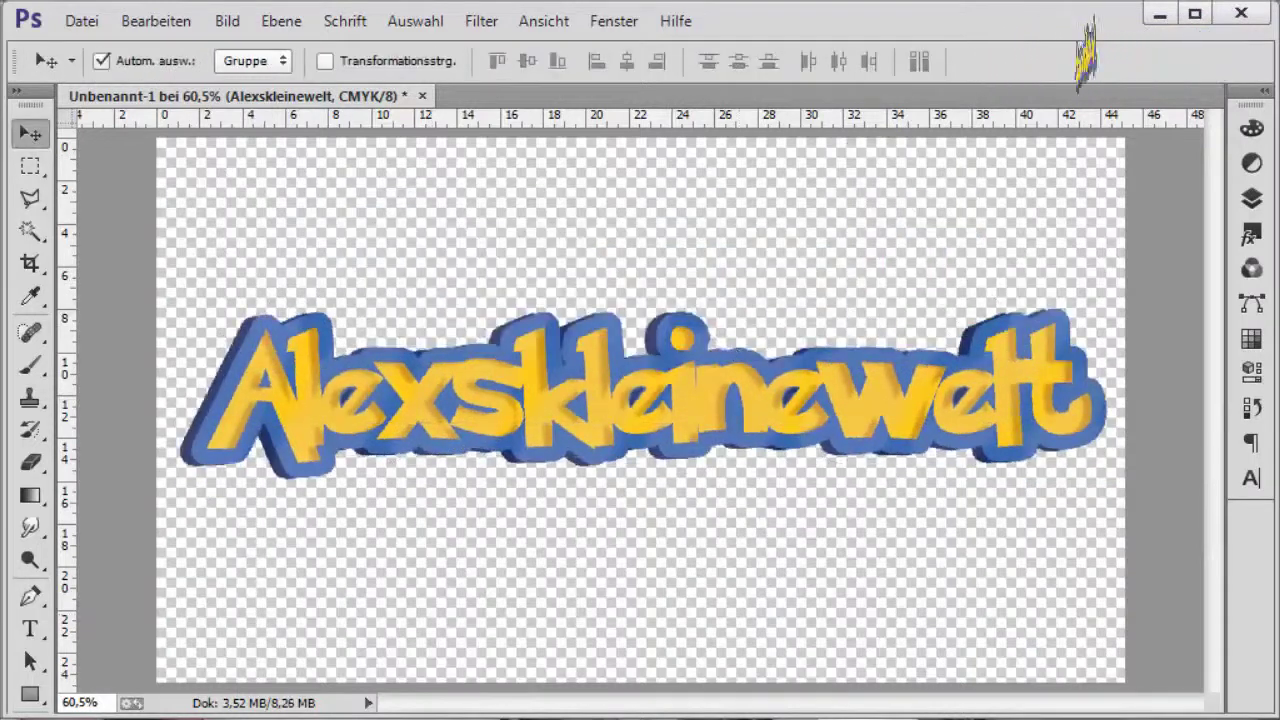
Add a new empty layer for painting over the lettering
click(1251, 200)
click(1149, 569)
click(1190, 110)
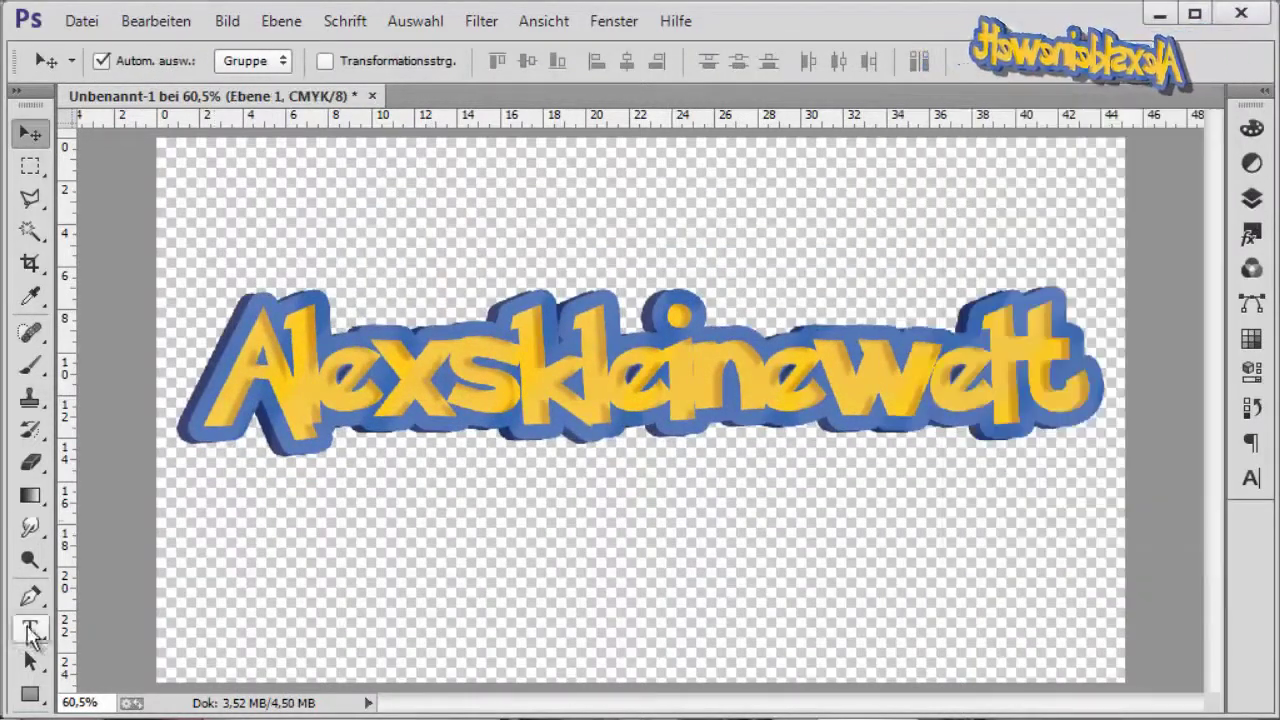
Choose the Brush tool and set the brush size to 100 px
click(30, 363)
click(133, 60)
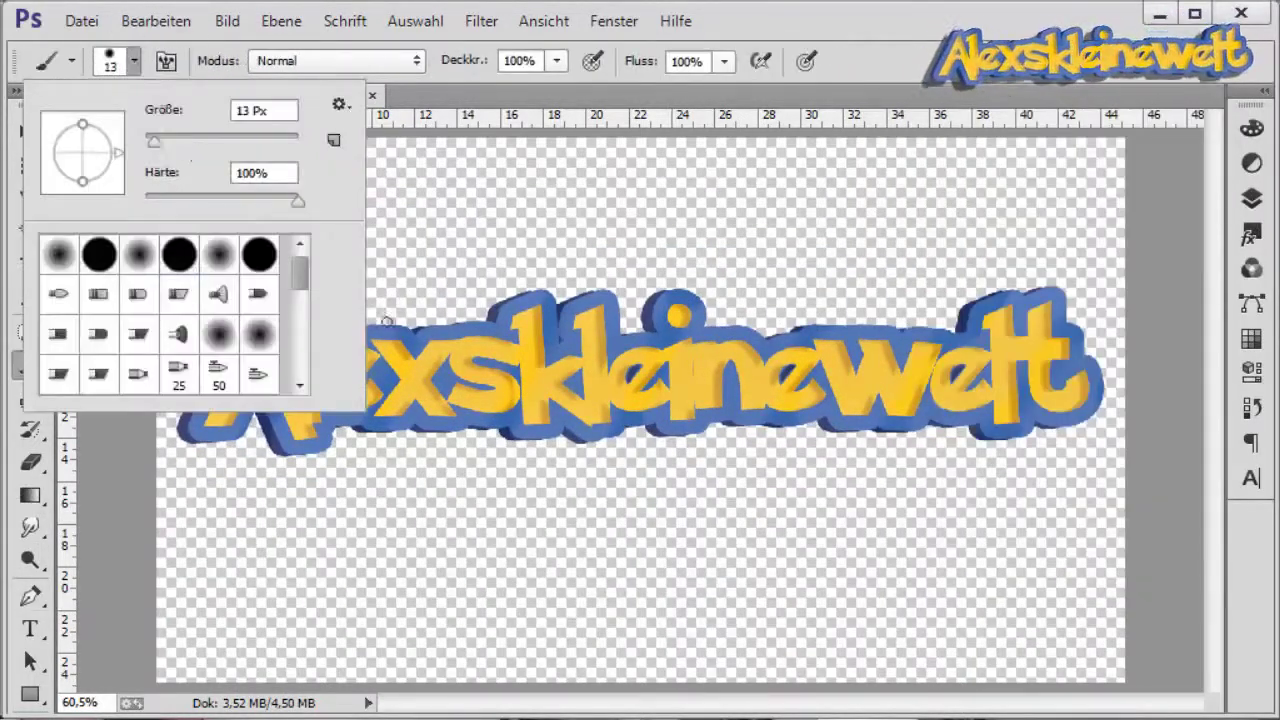
click(506, 186)
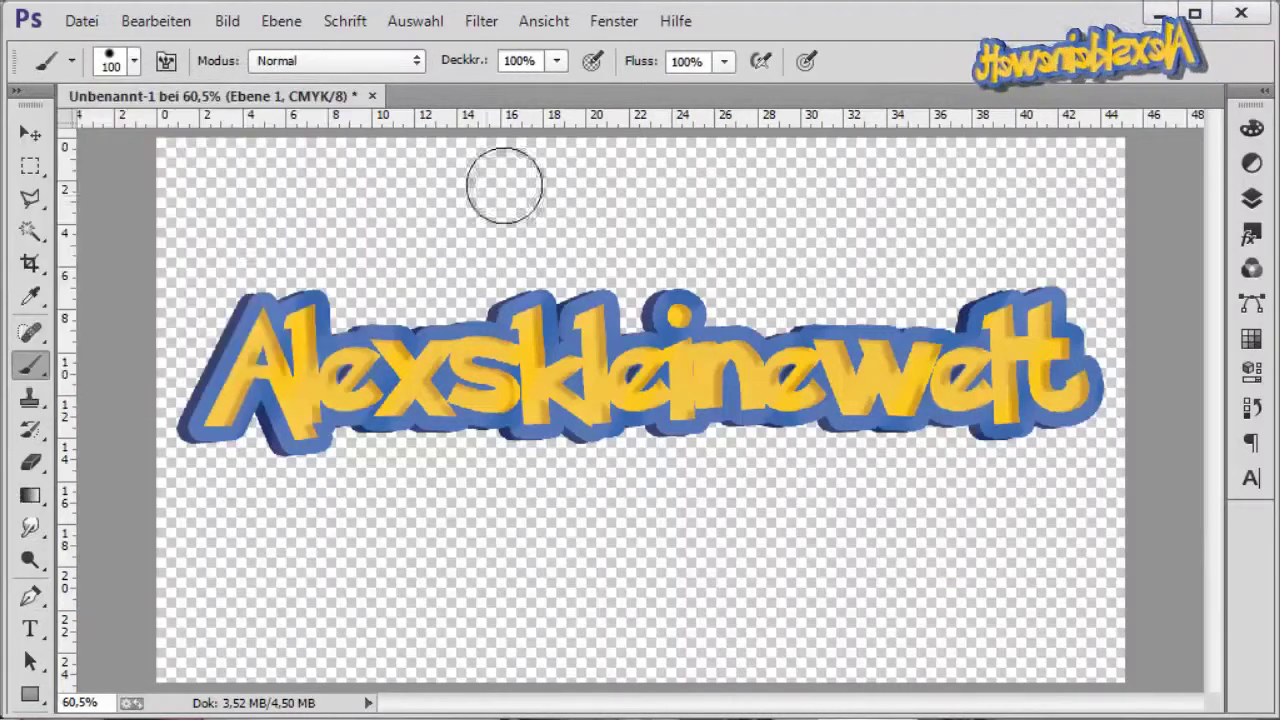
Undock the toolbox from the window edge and dock it back in its original place
mouse_move(44, 91)
mouse_down()
mouse_move(112, 115)
mouse_move(90, 92)
mouse_up()
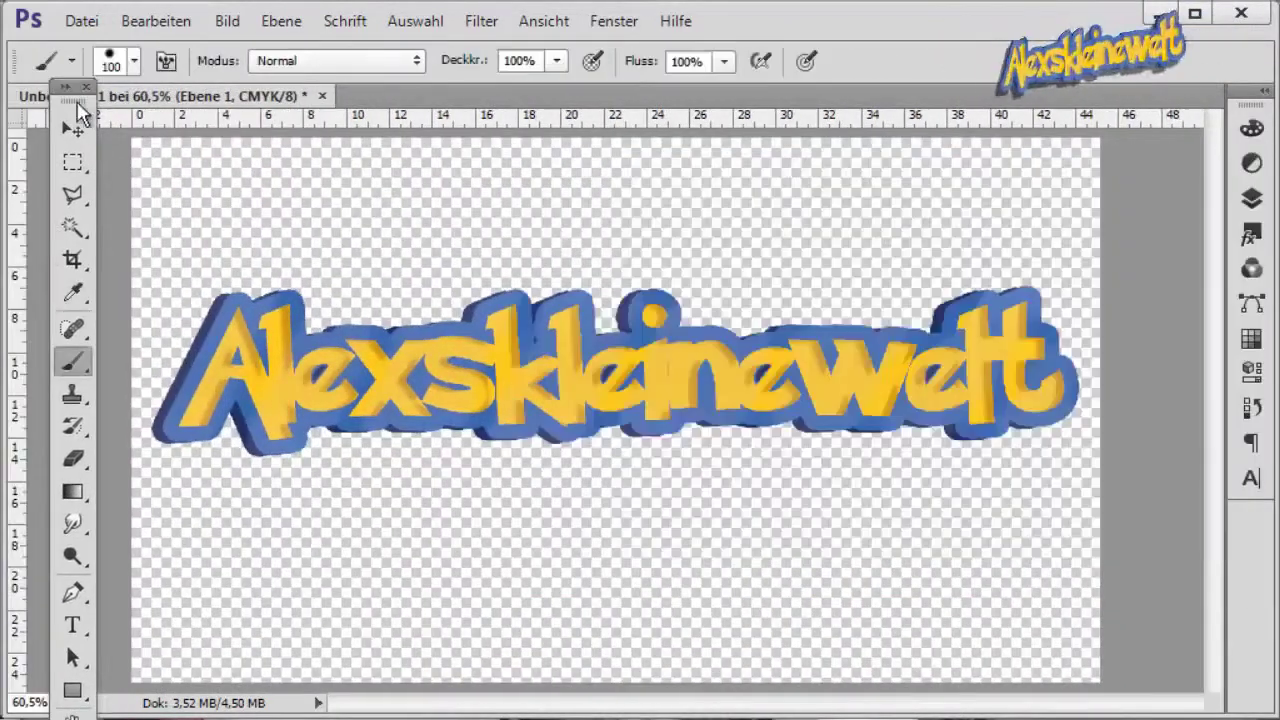
drag(72, 88, 25, 95)
Paint the word Ready in large red strokes across the canvas on Ebene 1, with a line underneath
mouse_move(210, 231)
mouse_down()
mouse_move(213, 533)
mouse_move(271, 386)
mouse_move(330, 497)
mouse_up()
mouse_move(402, 424)
mouse_down()
mouse_move(523, 395)
mouse_move(446, 537)
mouse_up()
mouse_move(611, 365)
mouse_down()
mouse_move(585, 504)
mouse_move(814, 437)
mouse_move(871, 529)
mouse_move(1094, 549)
mouse_move(305, 652)
mouse_move(172, 644)
mouse_up()
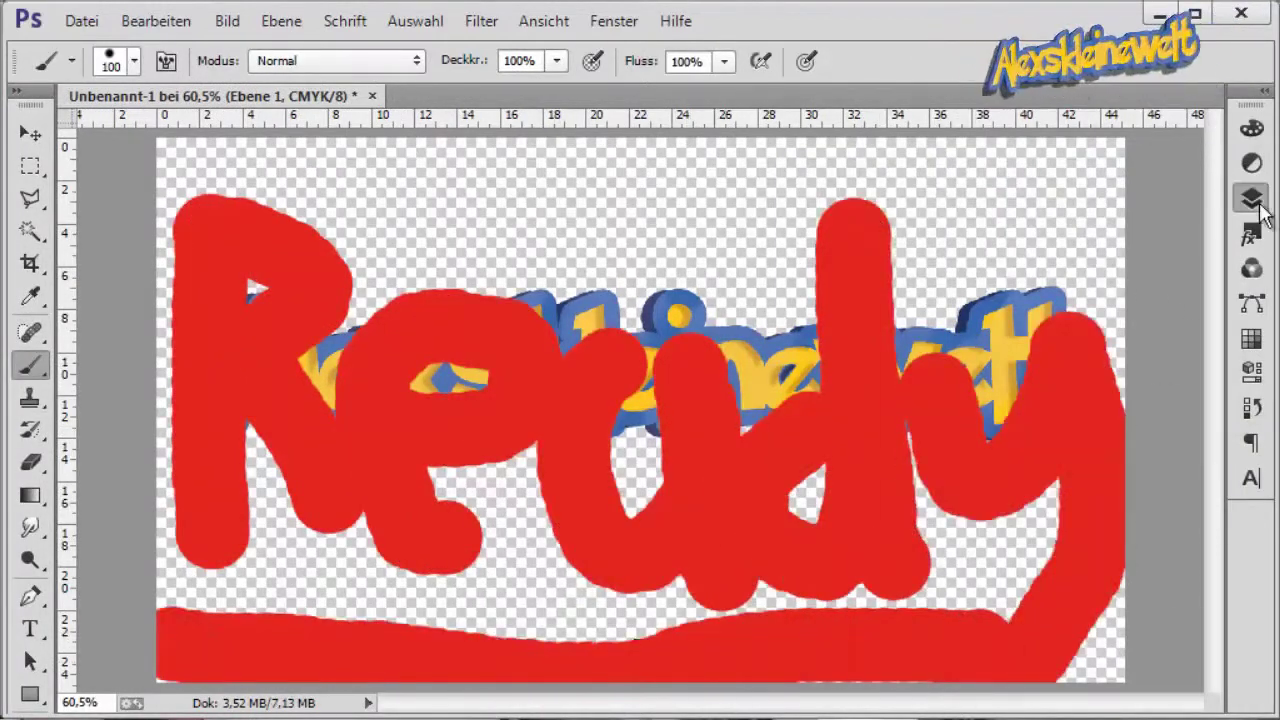
Hide the red Ready painting and move the docked panel column out of the workspace
click(1256, 203)
mouse_move(1164, 113)
mouse_down()
mouse_move(1251, 182)
mouse_move(1220, 719)
mouse_up()
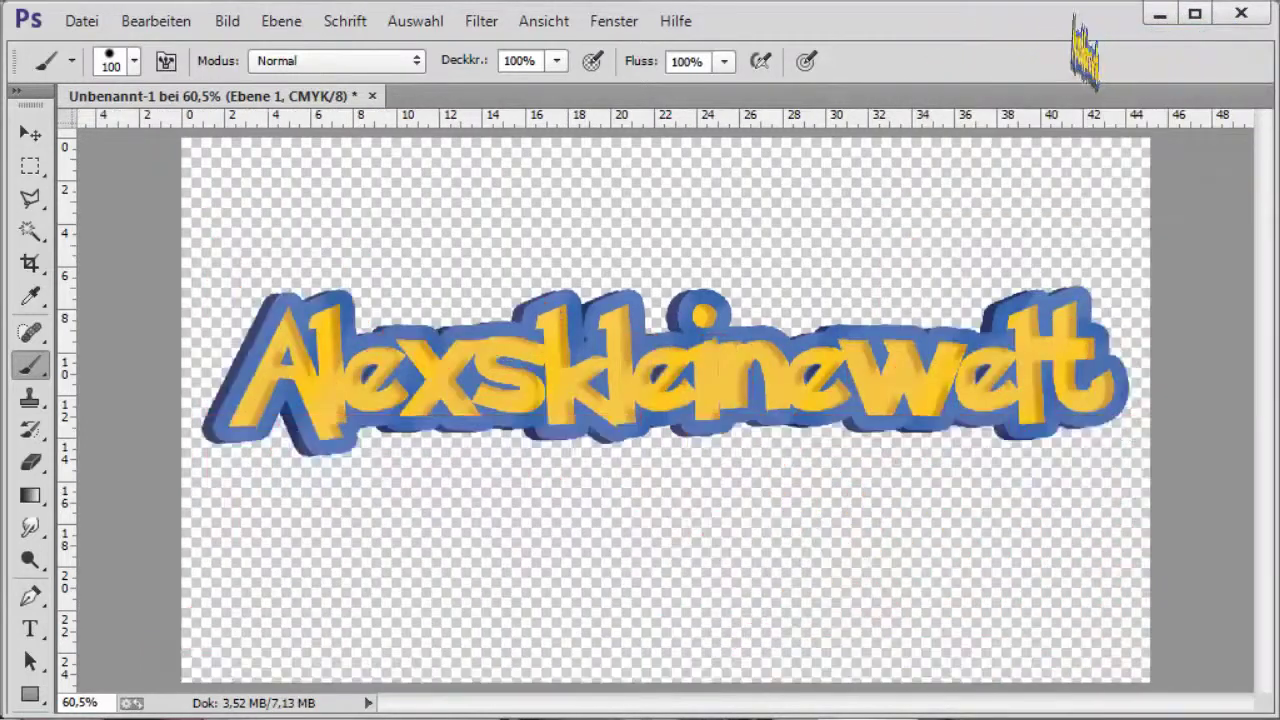